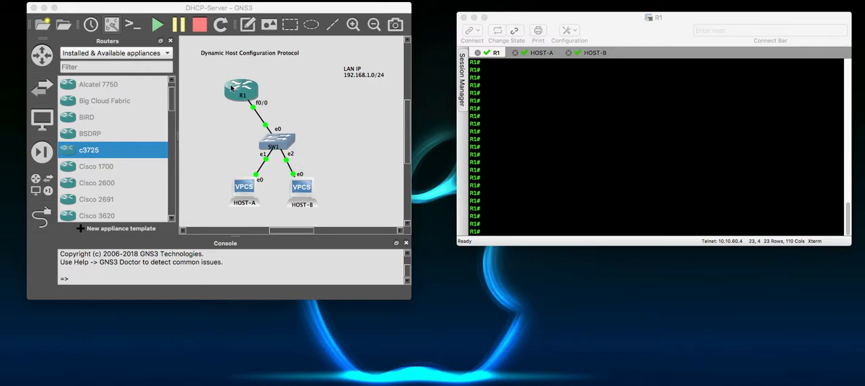
- In R1's terminal session, enter global configuration mode and open interface fastEthernet 0/0 for configuration
click(628, 197)
text(conf t)
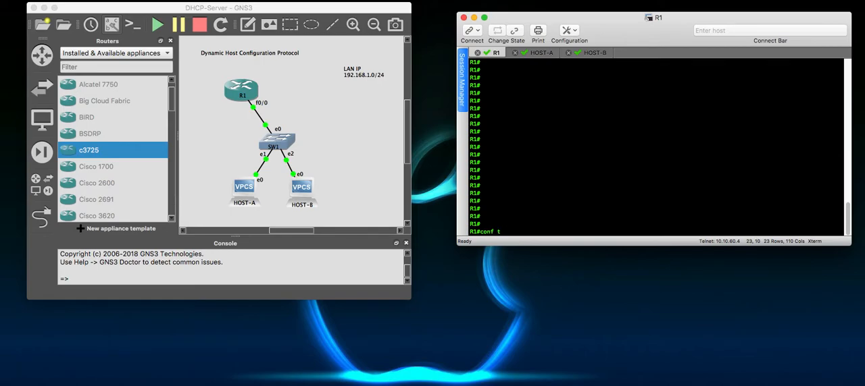
key(Return)
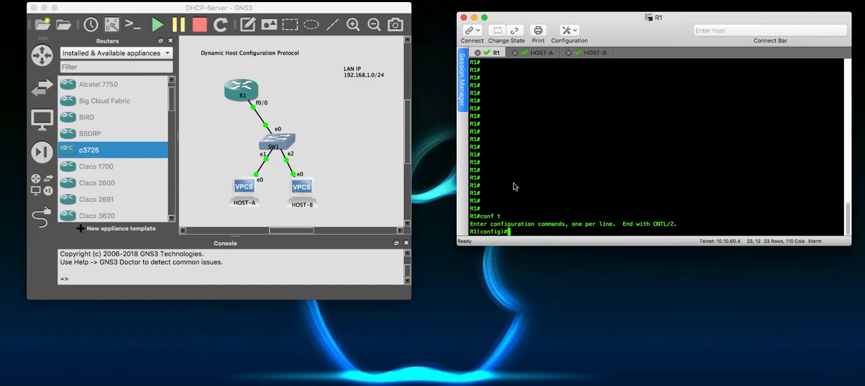
text(inter)
key(Tab)
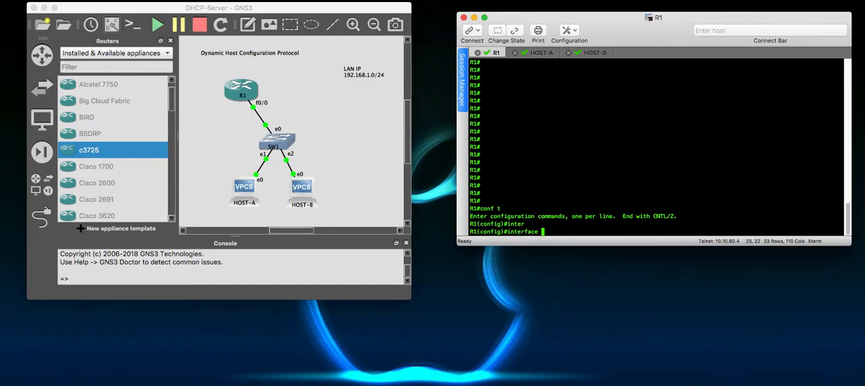
text(fas)
key(Tab)
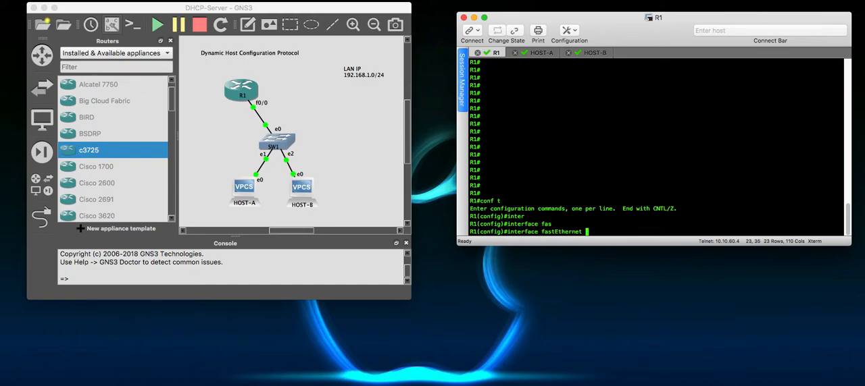
text(0/0)
key(Return)
- Assign IP address 192.168.1.1 with subnet mask 255.255.255.0 to R1's fastEthernet 0/0 interface
text(ip add)
key(Tab)
text(192.1)
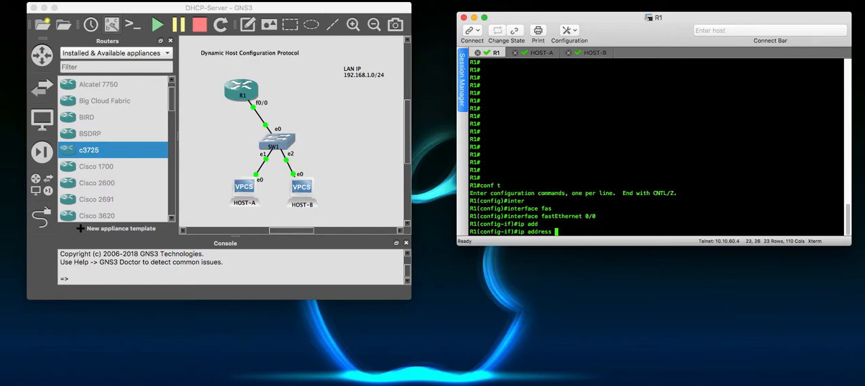
text(68.1.1 255.255.255)
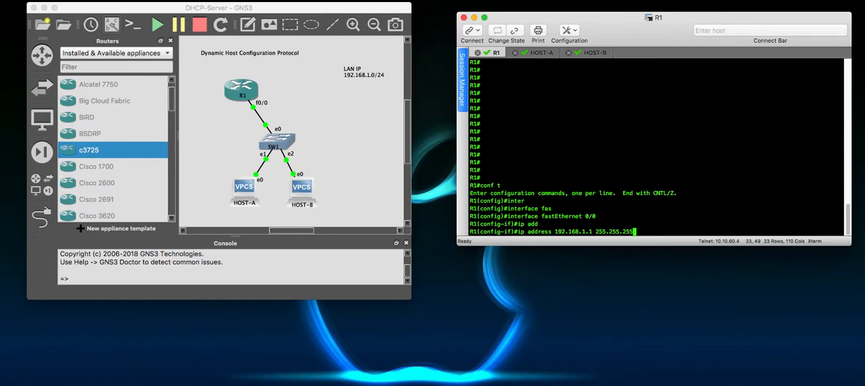
text(.0)
key(Return)
- Enable the fastEthernet 0/0 interface with no shut and return to global configuration mode
text(no shut)
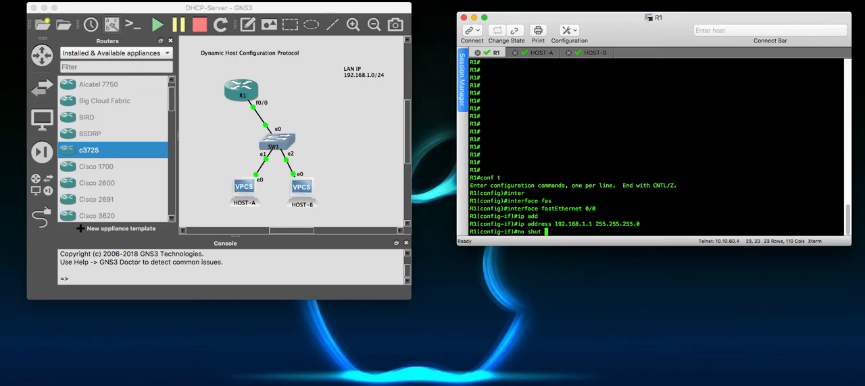
key(Return)
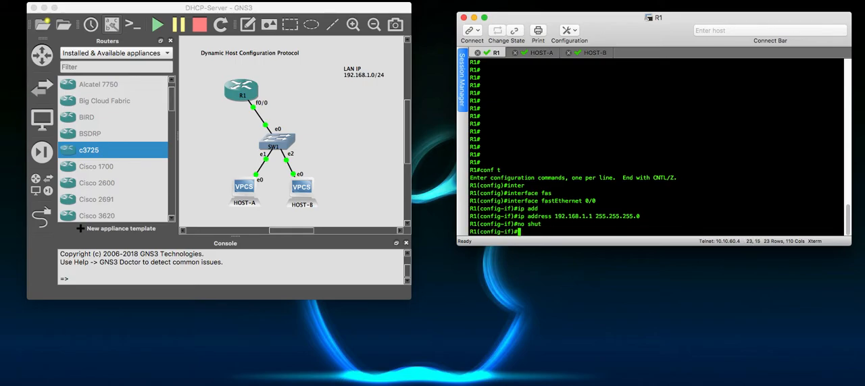
text(exit)
key(Return)
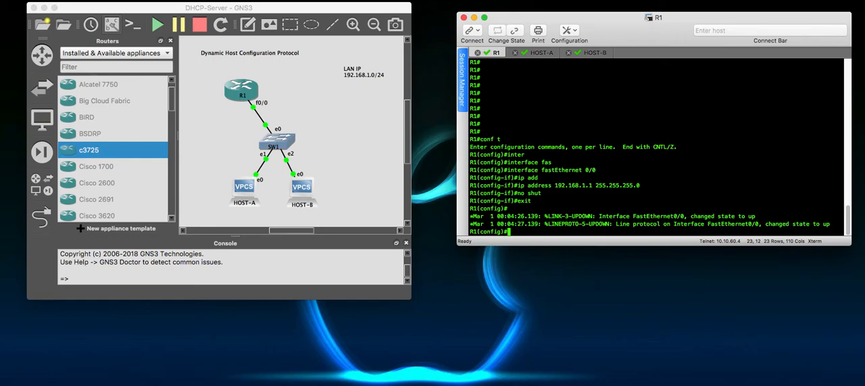
- Create a DHCP pool named LAN on R1 with the ip dhcp pool command
text(ip dhc)
key(Tab)
text(p po)
key(Tab)
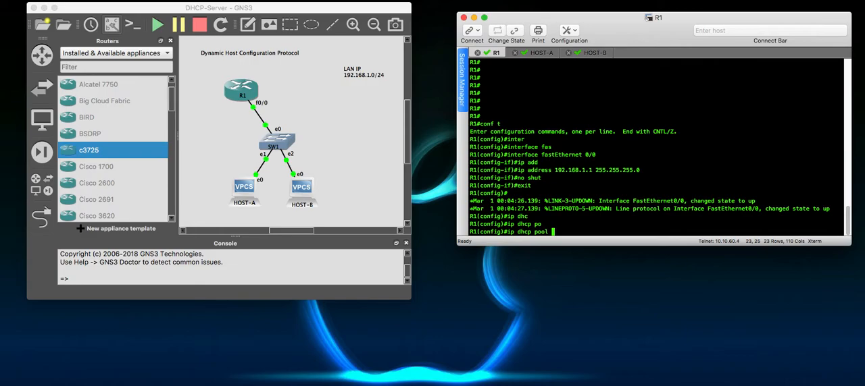
text(LAN)
key(Return)
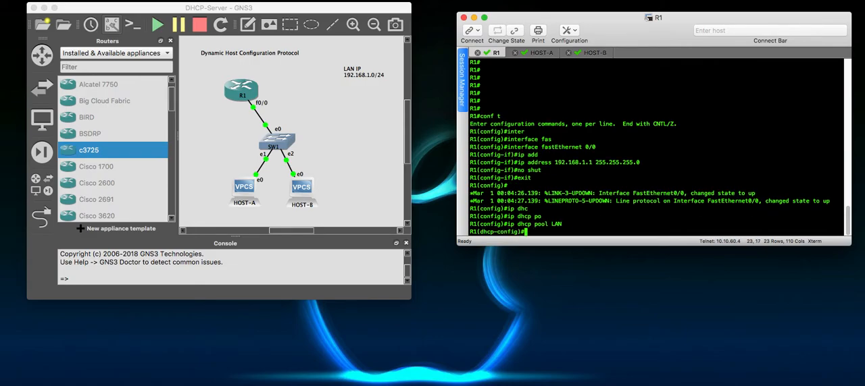
- Set the LAN DHCP pool's network to 192.168.1.0 with mask 255.255.255.0
text(net)
key(Tab)
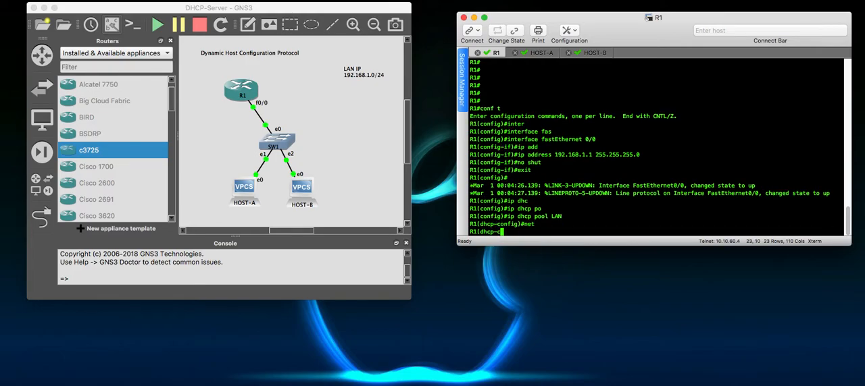
text(w)
key(Tab)
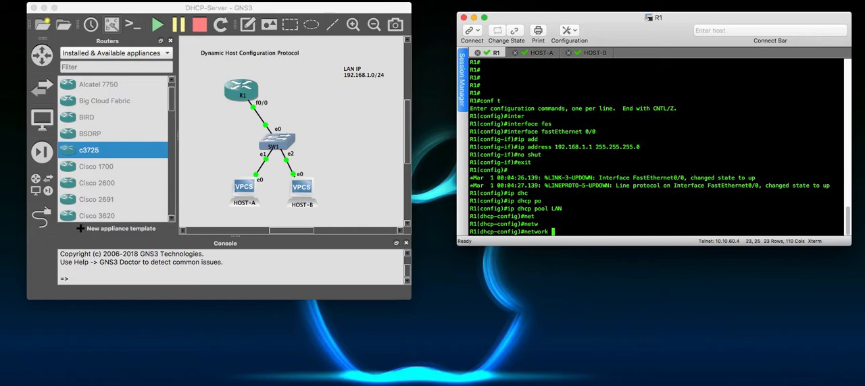
text(192.168.1.0 255.255.25)
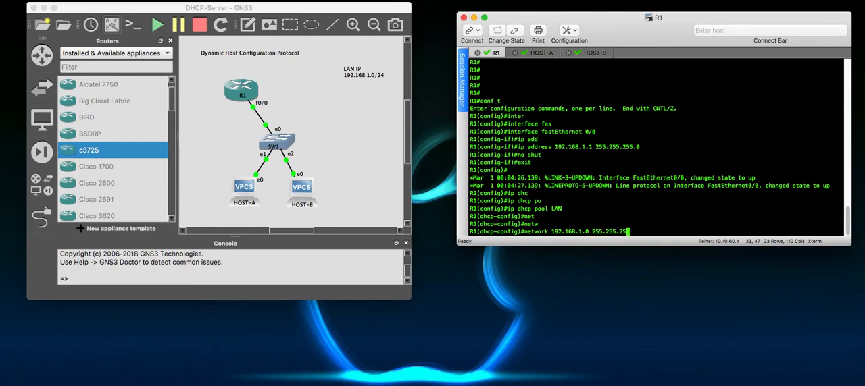
text(5.)
text(0)
key(Return)
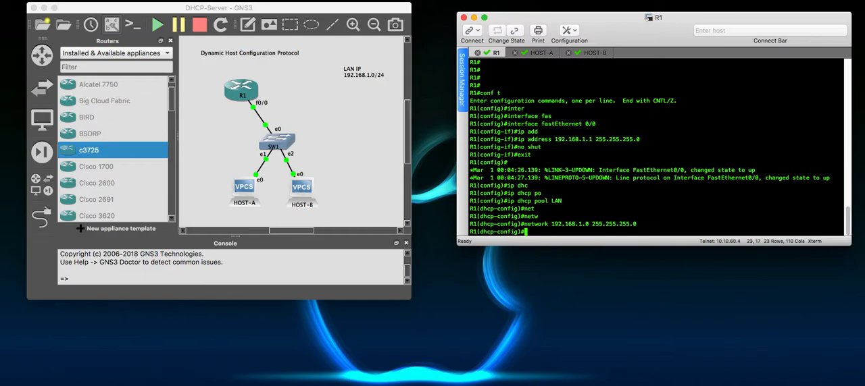
- Set the LAN pool's default-router to 192.168.1.1
text(defaul)
key(Tab)
text(t-r)
key(Tab)
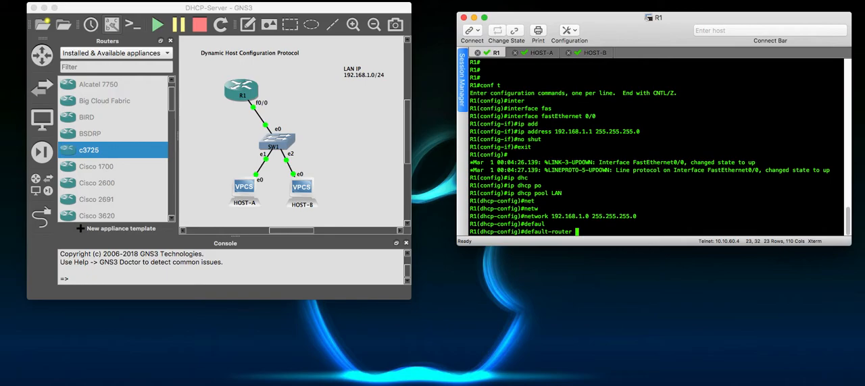
text(192.168.1.1)
key(Return)
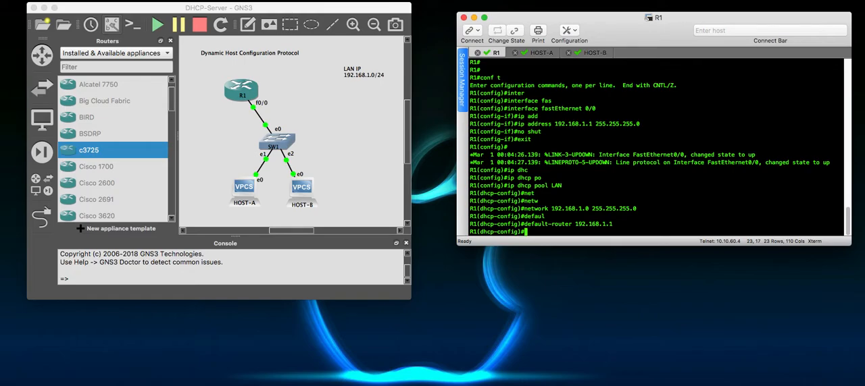
- Check the lease command's options for days, hours and minutes, and set the LAN pool's lease to 2 days
text(lease)
key(Tab)
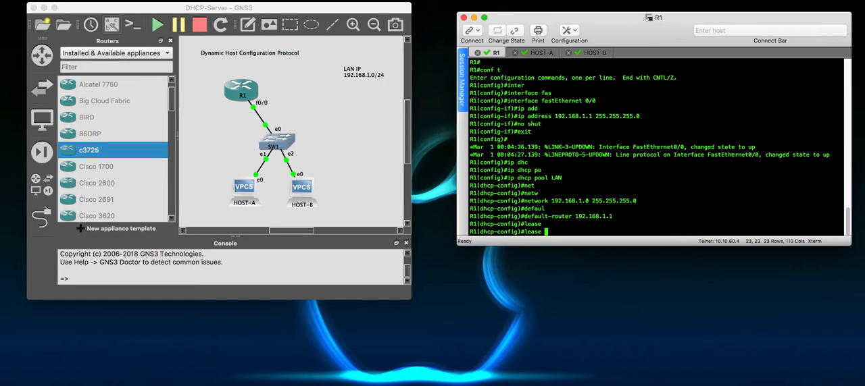
text(?)
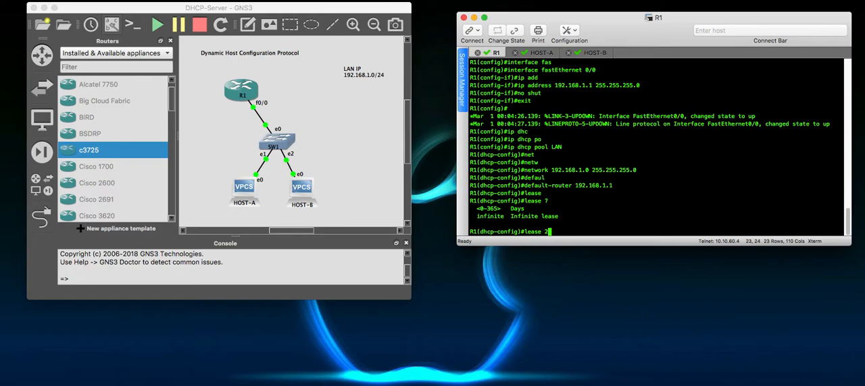
text(?)
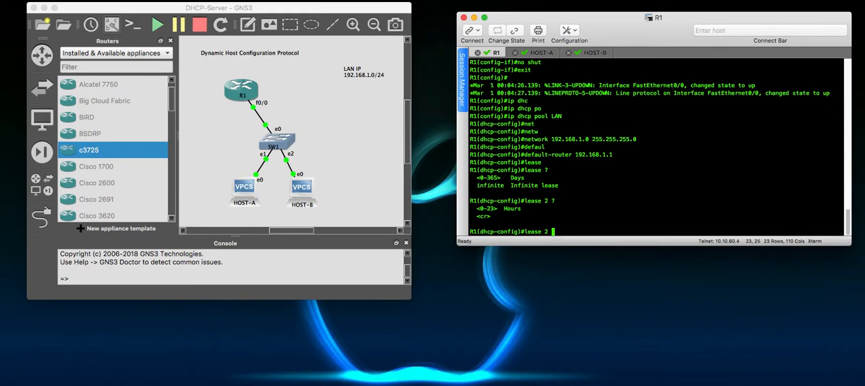
text(1 ?)
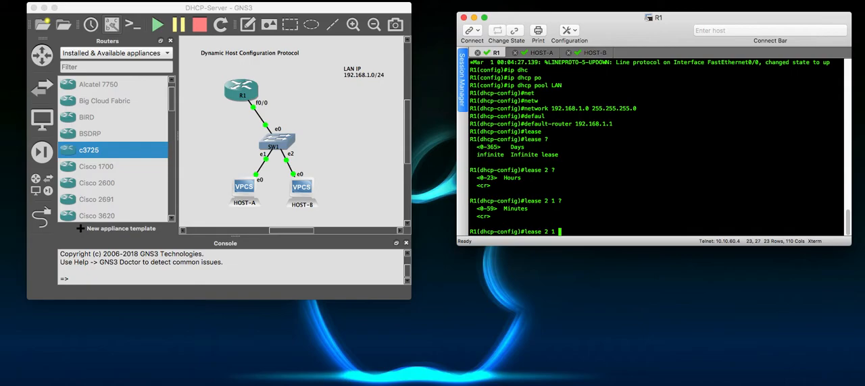
key(BackSpace)
key(BackSpace)
key(Return)
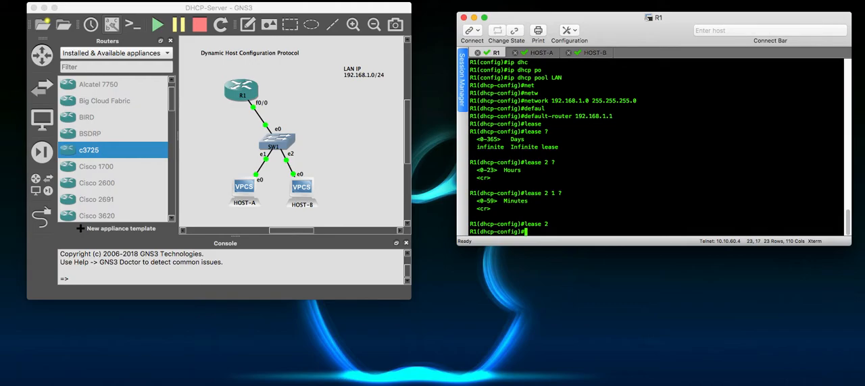
- Set the LAN pool's dns-server to 8.8.8.8 and exit DHCP pool configuration
text(dns)
key(Tab)
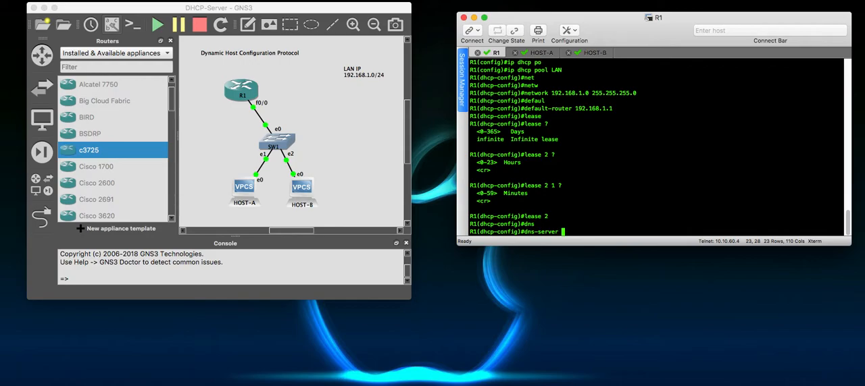
text(8.8.8.8)
key(Return)
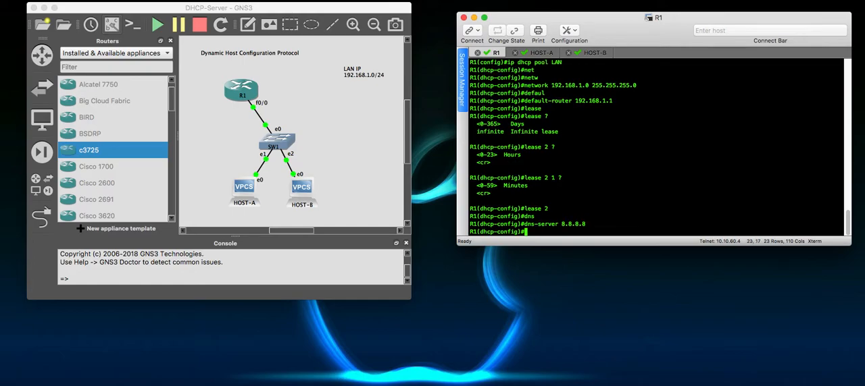
text(exit)
key(Return)
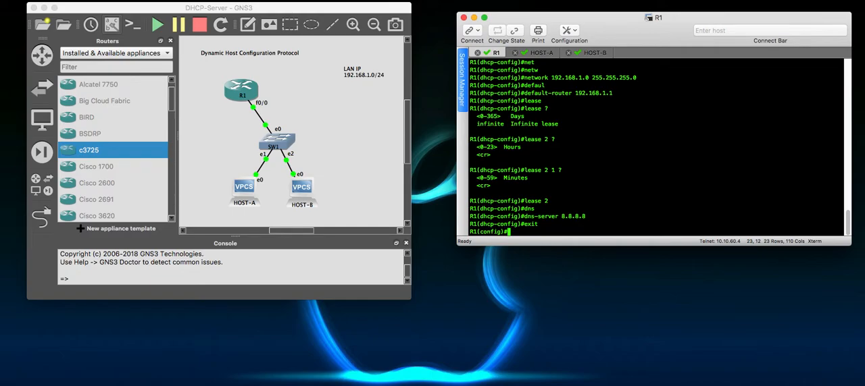
- Exclude addresses 192.168.1.1 through 192.168.1.10 from DHCP assignment and end the configuration session
text(ip dh)
key(Tab)
text(excl)
key(Tab)
text(19)
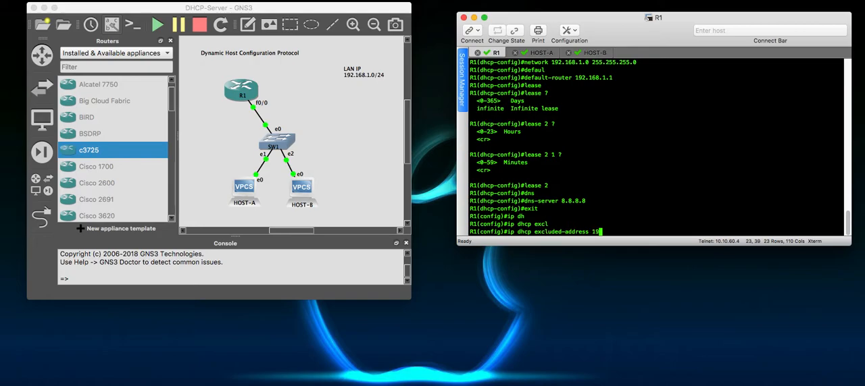
text(2.168.1.1 192.168.1.1)
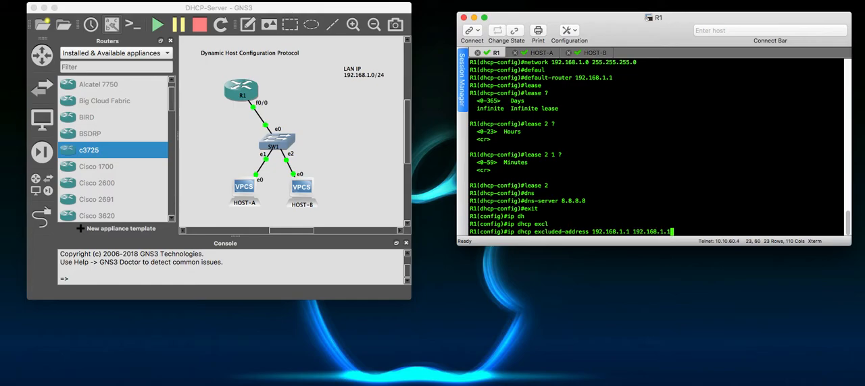
text(0)
key(Return)
text(end)
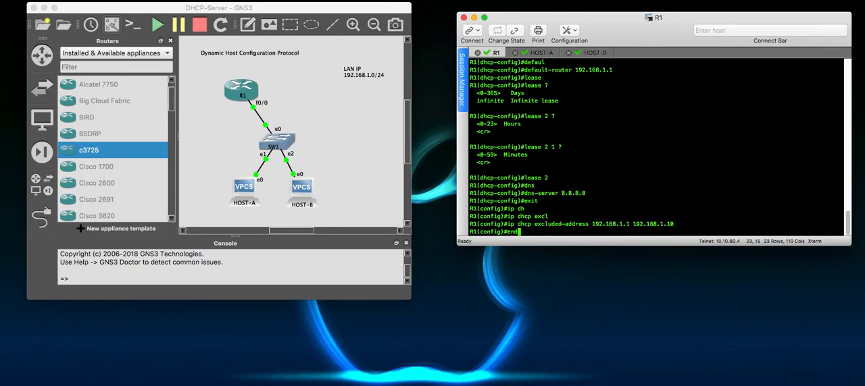
key(Return)
key(Return)
key(Return)
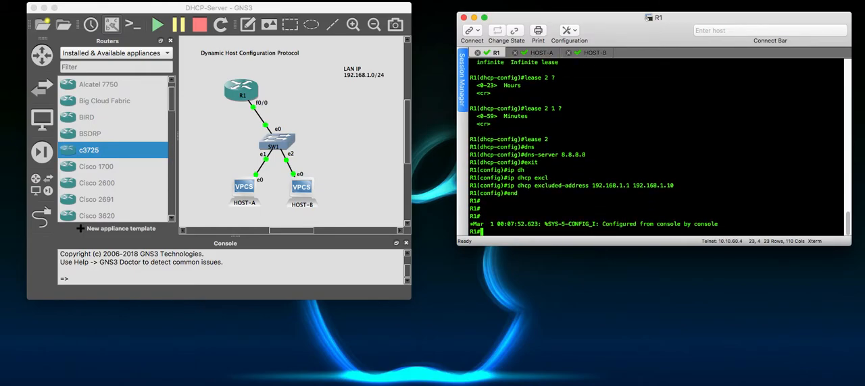
- Save R1's settings by copying running-config to startup-config, accepting the default destination filename
text(copy run)
key(Tab)
text(star)
key(Tab)
key(Return)
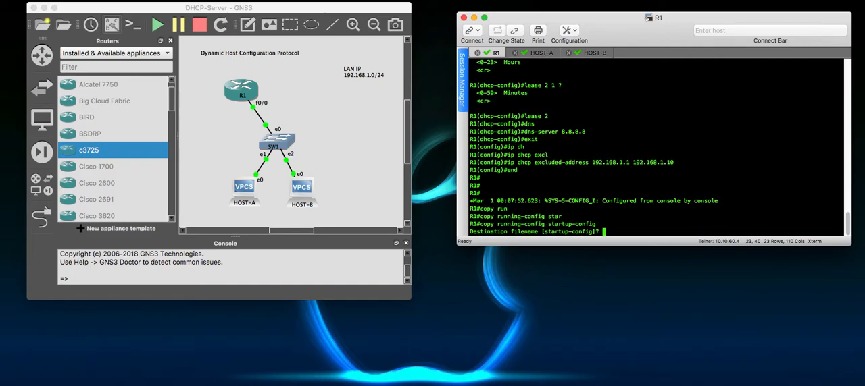
key(Return)
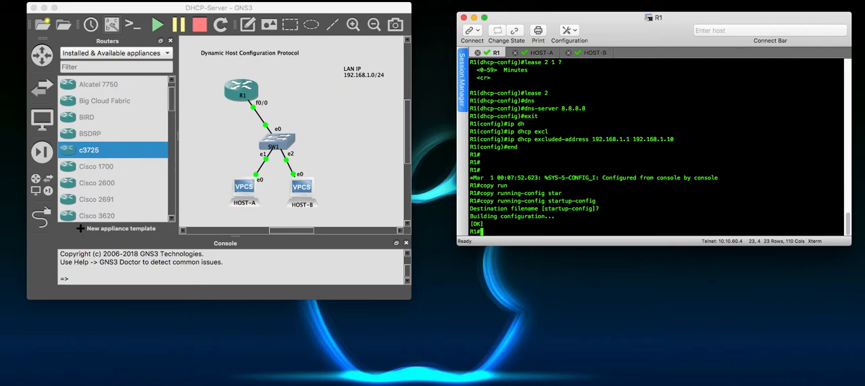
- Save the configuration again using the abbreviated copy run command with startup-config as the destination
text(copy run)
key(Return)
key(Up)
text(st)
key(Tab)
key(Return)
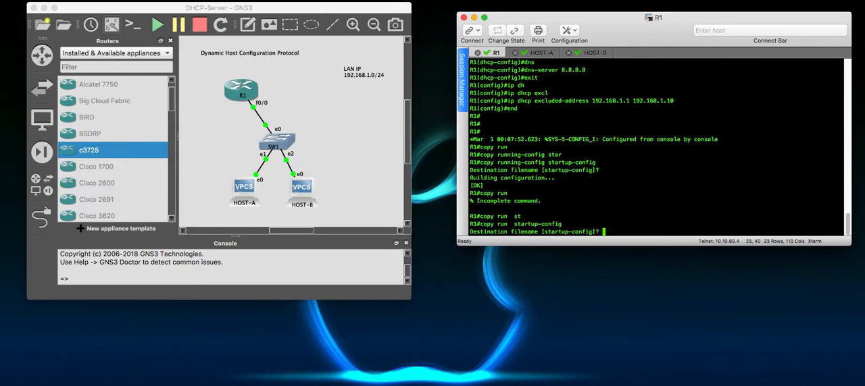
key(Return)
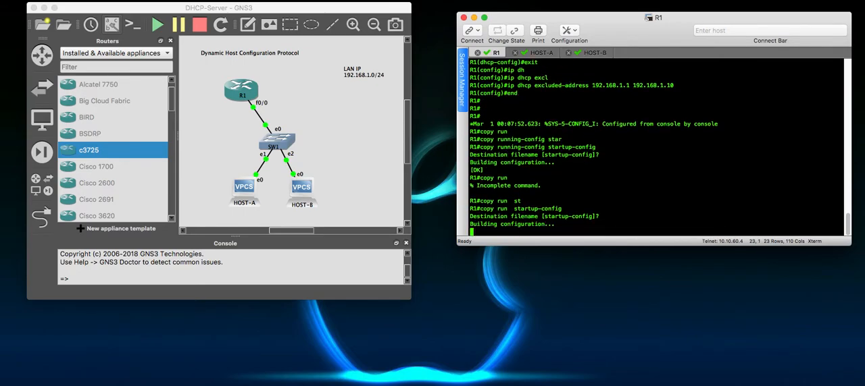
- Save R1's configuration once more using the short wr command
key(Return)
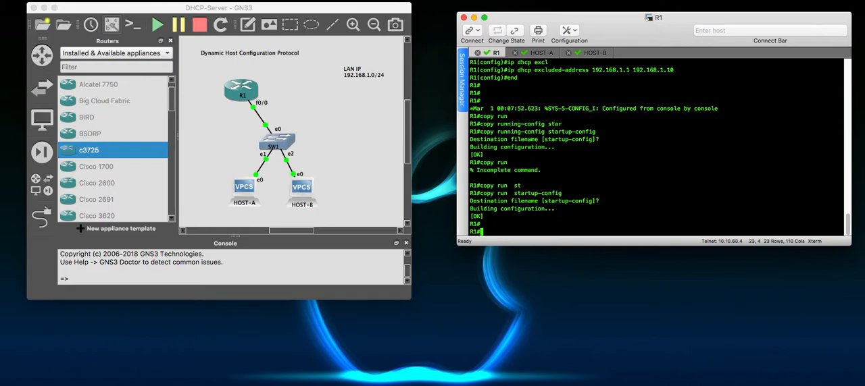
text(wr)
key(Return)
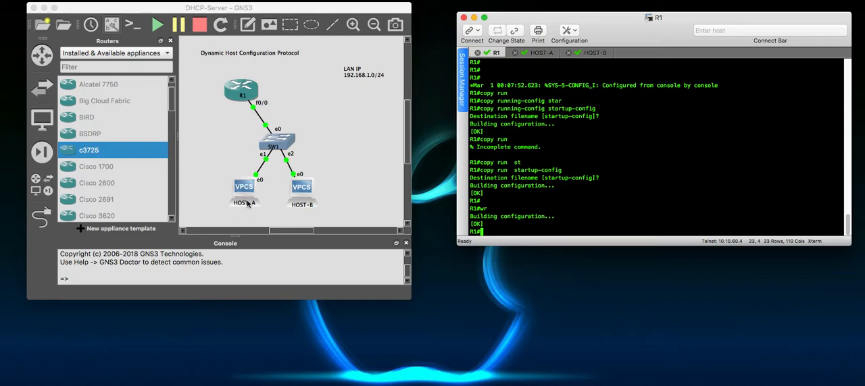
- Request an IP address from the DHCP server on HOST-A with ip dhcp, issuing the command twice
click(543, 53)
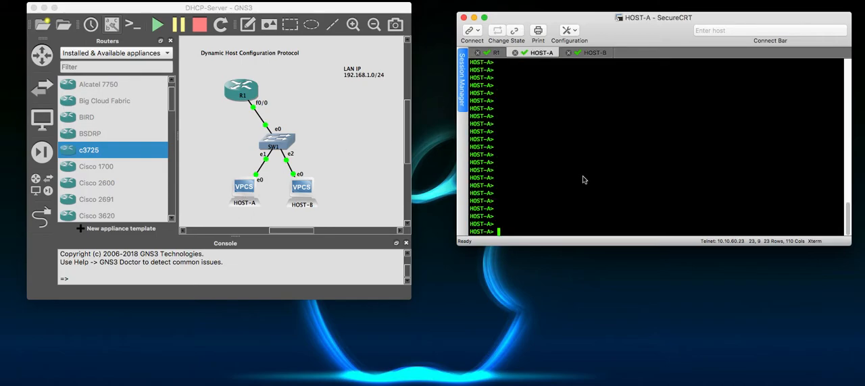
text(ip dhcp)
key(Return)
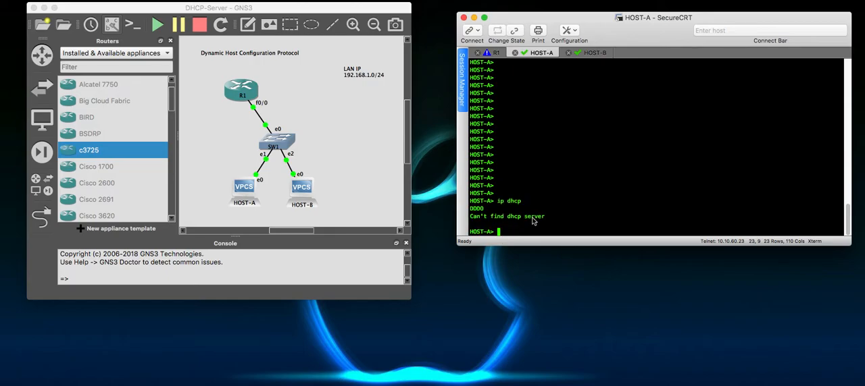
text(ip dhcp)
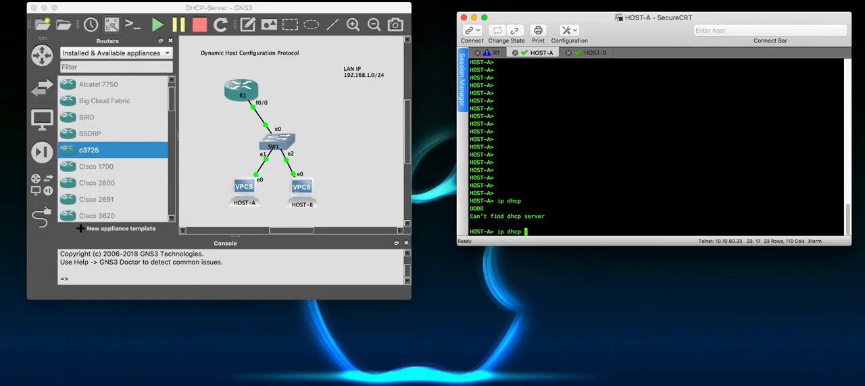
key(Return)
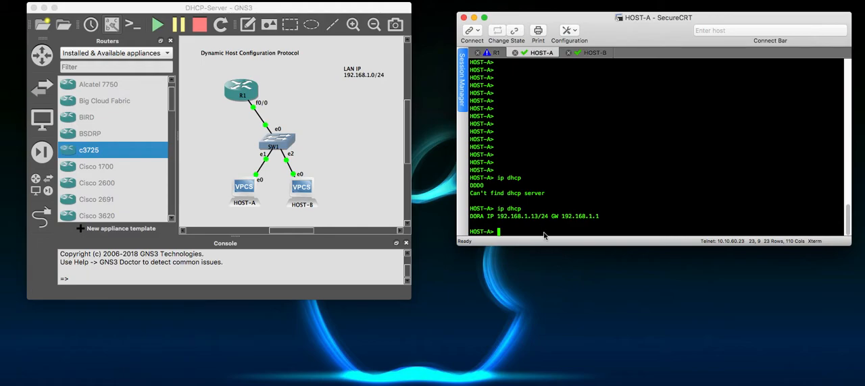
- Start an Ethernet packet capture on the R1 to SW1 link, keeping the default file name and launching the capture visualization program
click(261, 125)
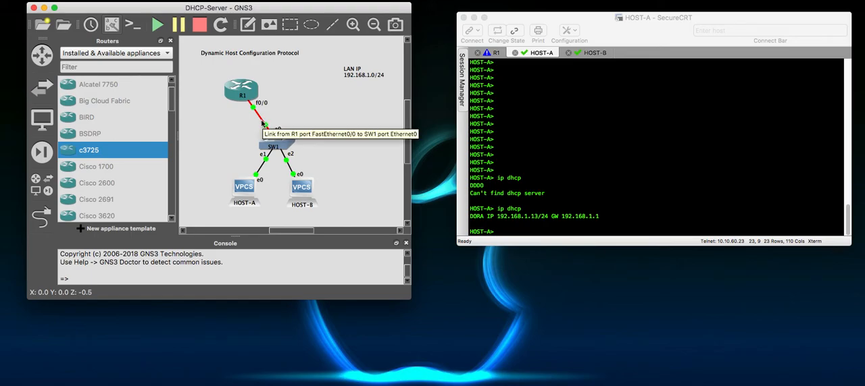
right_click(262, 124)
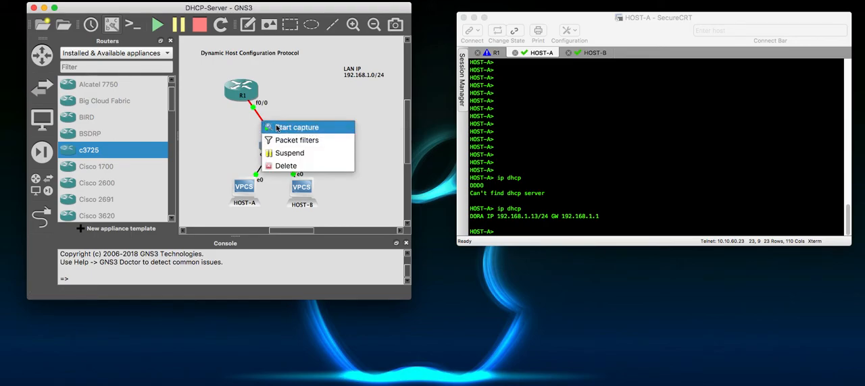
click(285, 128)
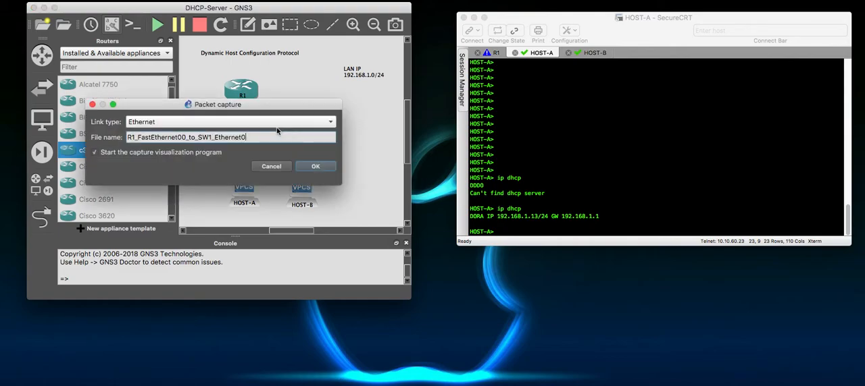
click(313, 166)
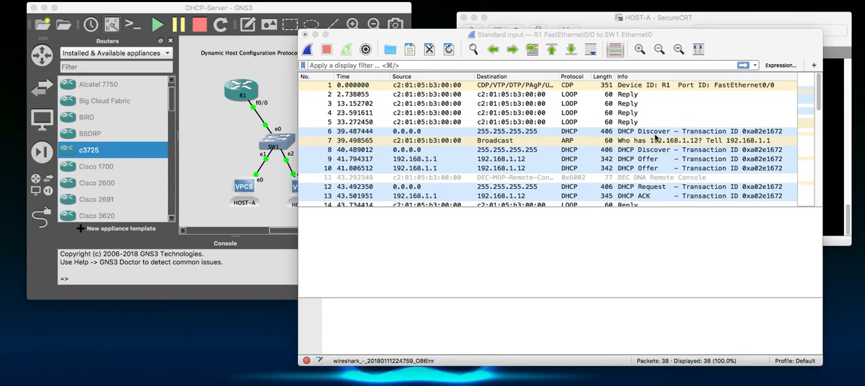
- Examine the captured packets on the R1 to SW1 link, including the DHCP exchange, gratuitous ARP and CDP entries
drag(819, 98, 817, 201)
scroll(687, 194, up, 7)
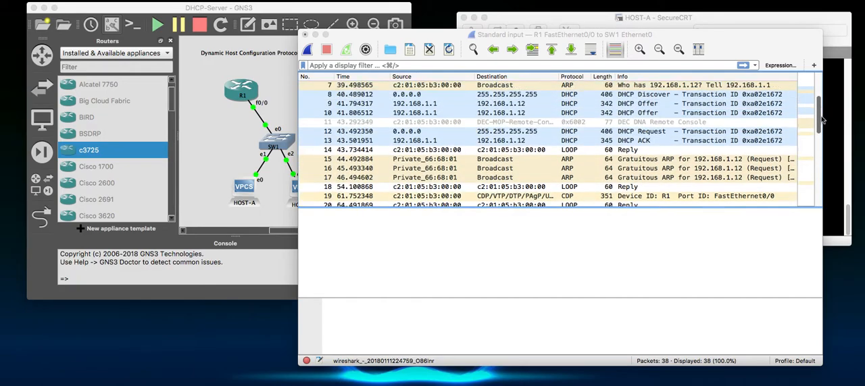
click(687, 194)
scroll(687, 194, up, 3)
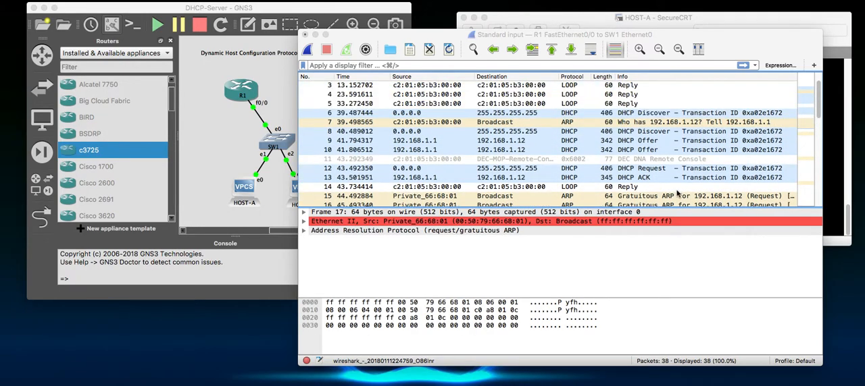
scroll(647, 190, down, 10)
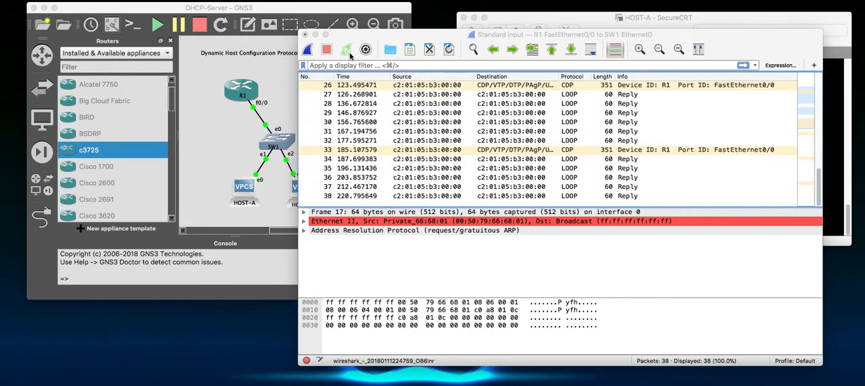
scroll(599, 143, up, 1)
scroll(598, 143, down, 1)
click(441, 95)
click(420, 87)
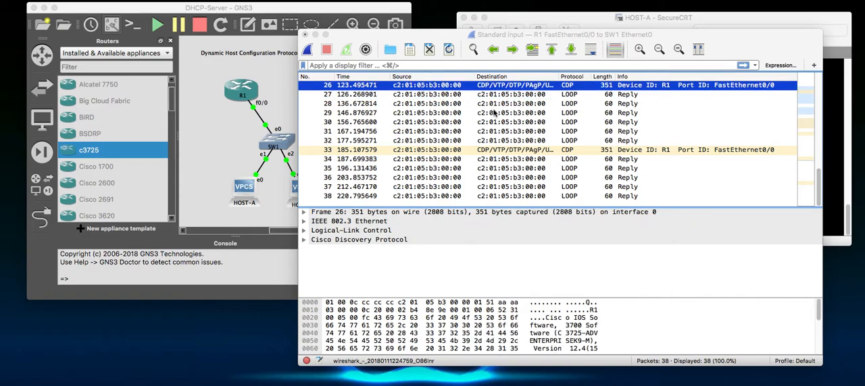
- Check the capture options, then try to start a new capture without saving the captured packets
click(365, 51)
click(737, 304)
click(510, 123)
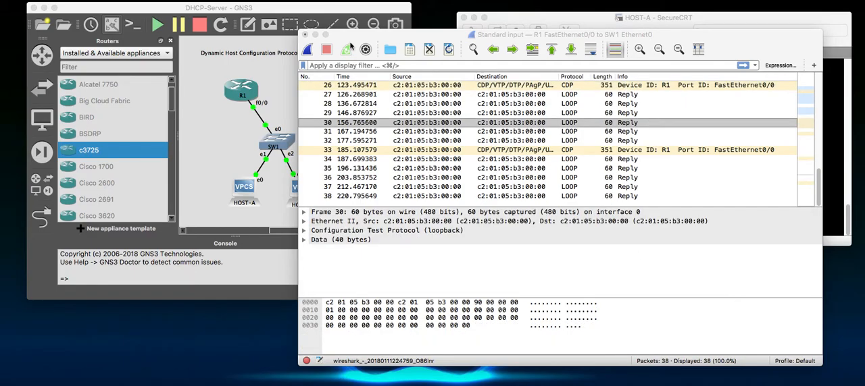
click(307, 49)
click(392, 274)
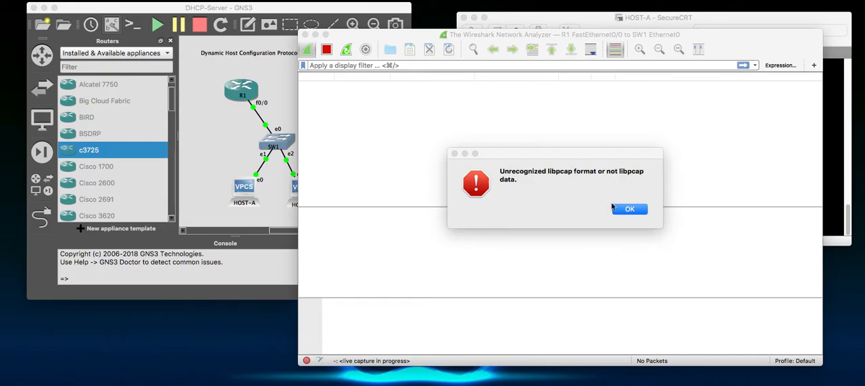
click(625, 211)
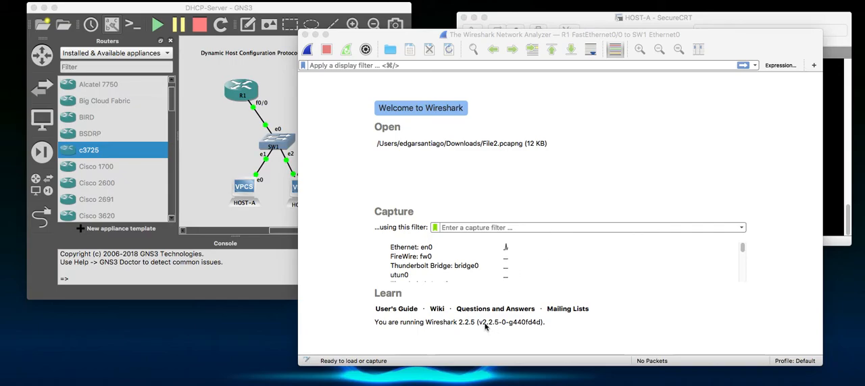
- Capture live traffic on the Ethernet: en0 interface and look through its packets
click(569, 248)
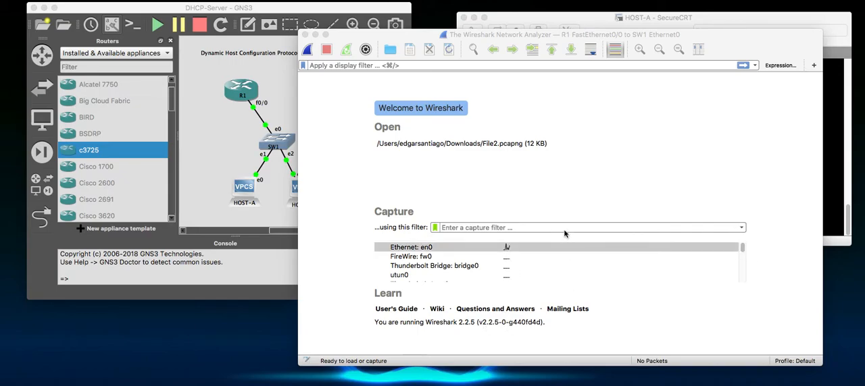
double_click(427, 249)
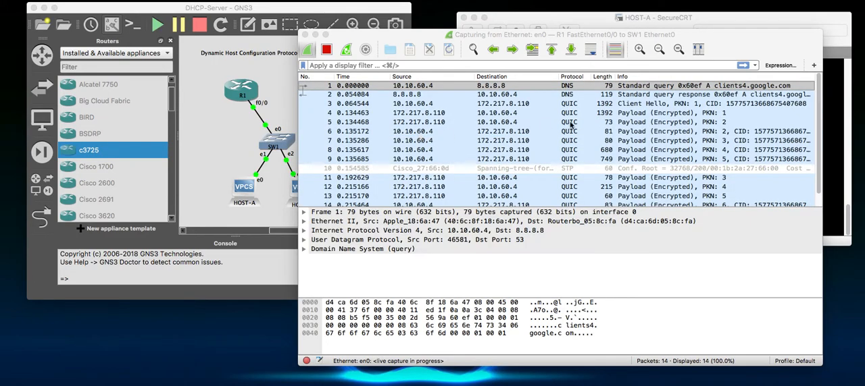
click(582, 105)
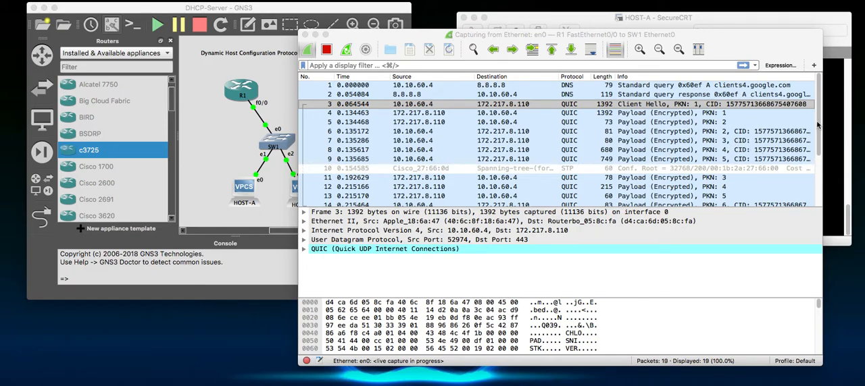
scroll(743, 135, down, 5)
click(565, 160)
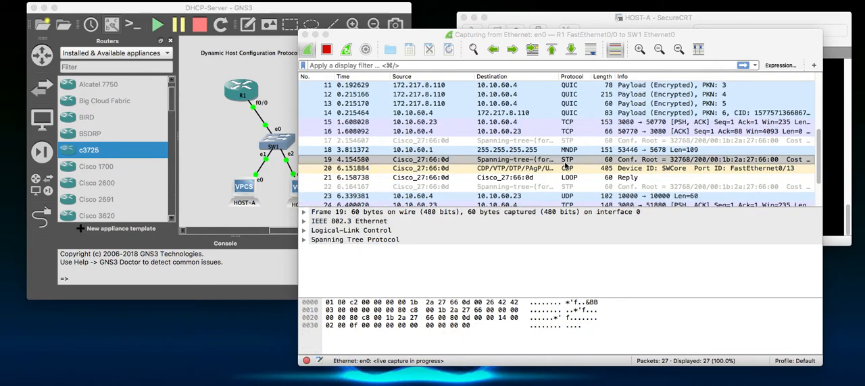
scroll(589, 157, up, 5)
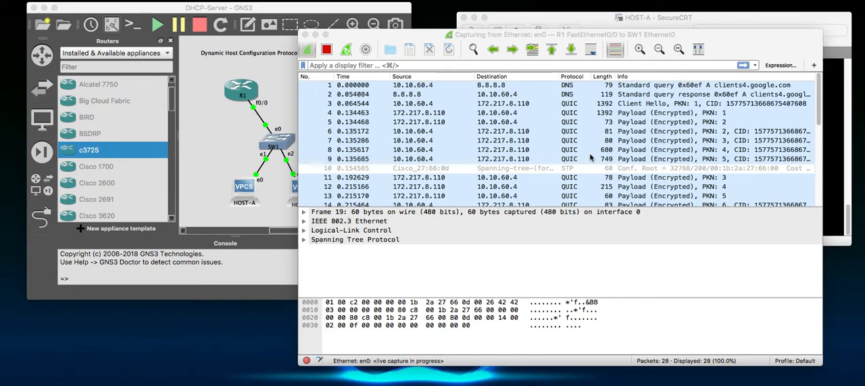
drag(820, 115, 817, 203)
click(644, 196)
scroll(595, 173, up, 5)
mouse_move(820, 94)
mouse_down()
mouse_move(819, 106)
mouse_move(819, 92)
mouse_up()
- Stop the en0 capture and close Wireshark without saving the packets
click(326, 50)
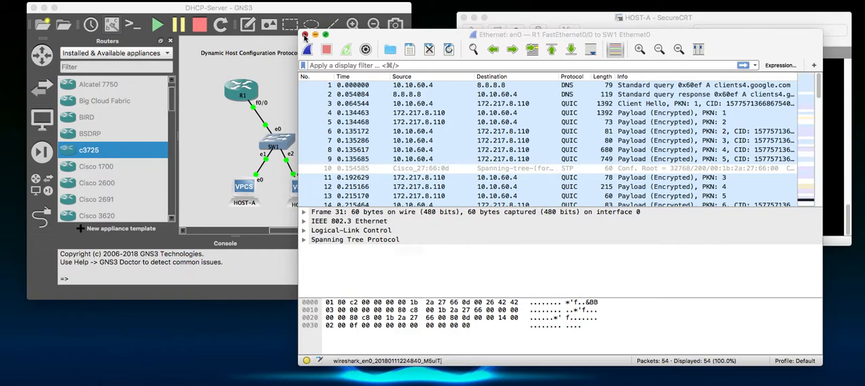
click(305, 34)
click(403, 274)
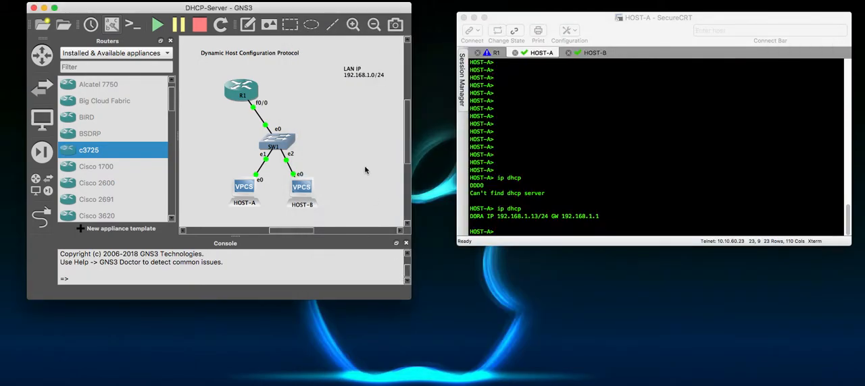
- Launch Wireshark again for the running capture on the R1 to SW1 link and reposition its window
right_click(262, 120)
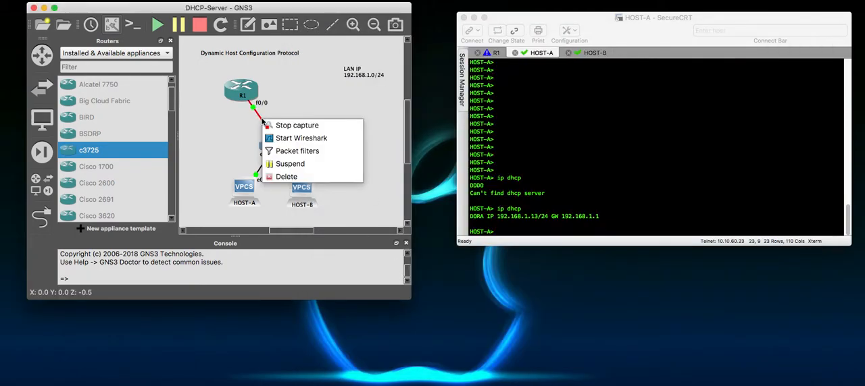
click(320, 138)
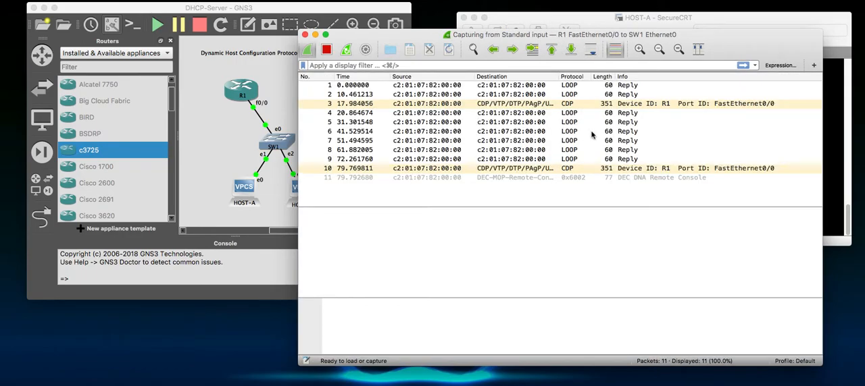
click(581, 125)
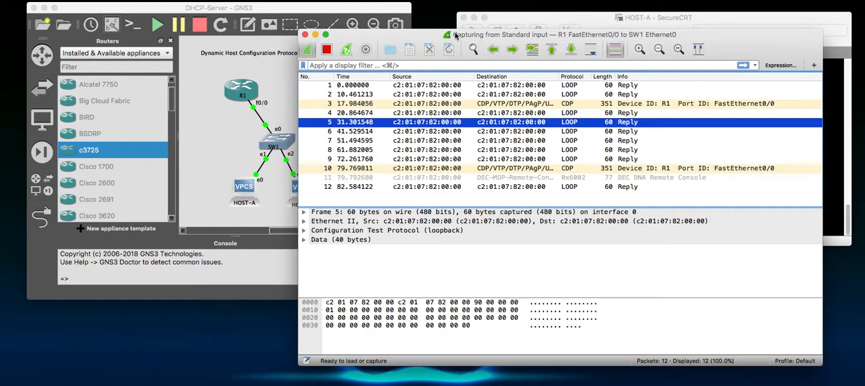
drag(456, 36, 497, 31)
drag(338, 42, 399, 42)
drag(450, 35, 313, 87)
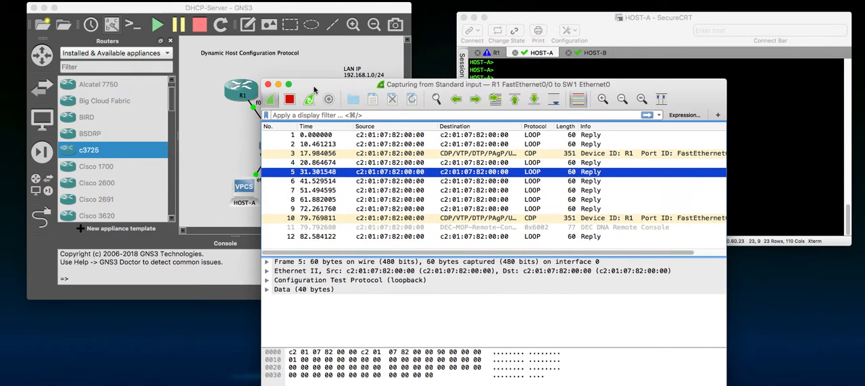
- Examine the LOOP and CDP packets captured on the R1 to SW1 link
scroll(556, 172, down, 1)
scroll(562, 186, up, 1)
scroll(563, 188, down, 1)
scroll(525, 179, up, 1)
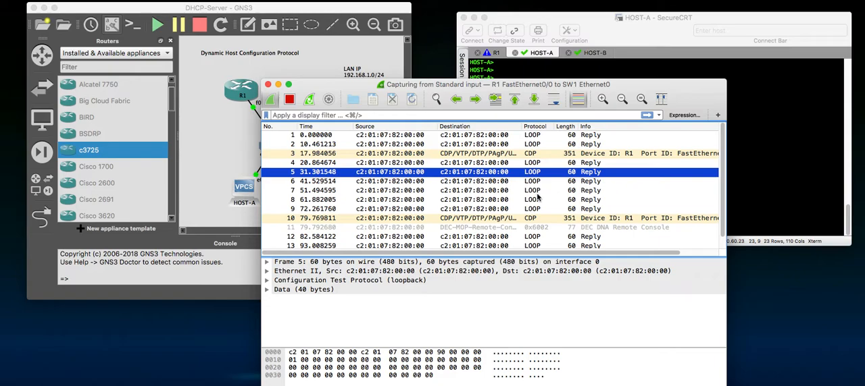
click(540, 155)
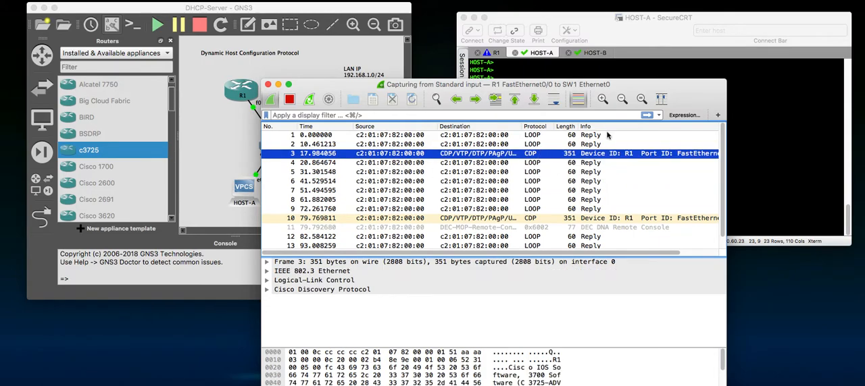
click(546, 192)
- Move the Wireshark window clear of the console and request an IP address on HOST-B with ip dhcp
drag(526, 86, 603, 256)
click(594, 53)
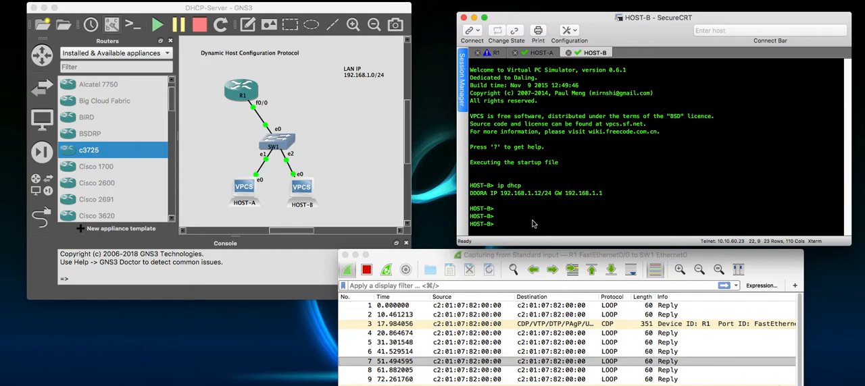
text(ip dhcp)
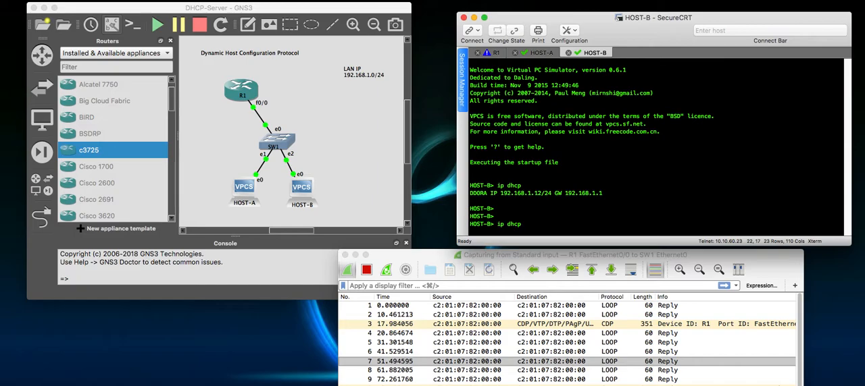
key(Return)
- Review the DHCP Discover, Offer, Request and ACK packets in the capture, then uncover HOST-B's console to check its assigned address
drag(481, 259, 484, 131)
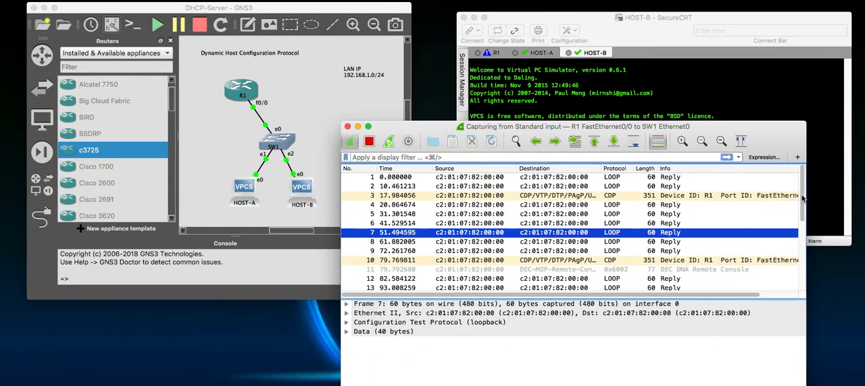
drag(804, 200, 806, 241)
scroll(806, 241, down, 4)
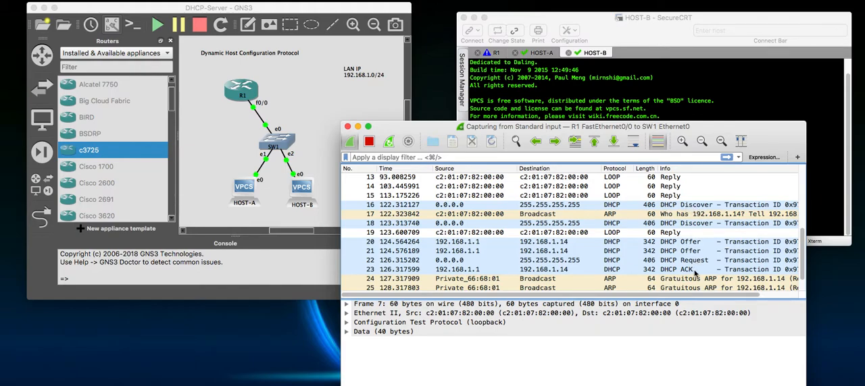
drag(686, 127, 686, 237)
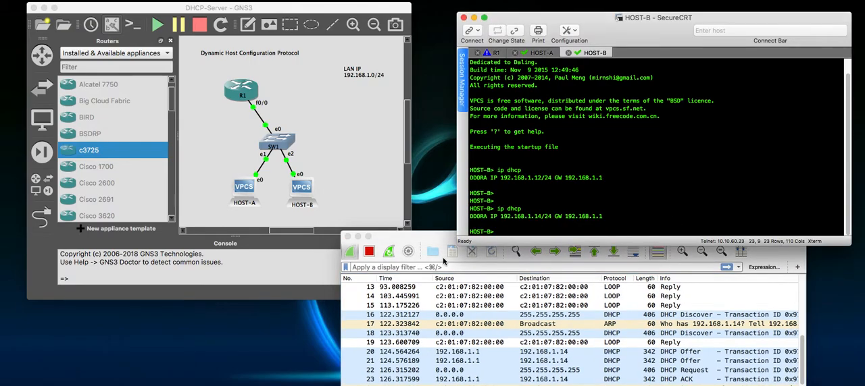
- Bring the Wireshark window back into full view and inspect the details of the first DHCP Discover packet
drag(439, 238, 510, 36)
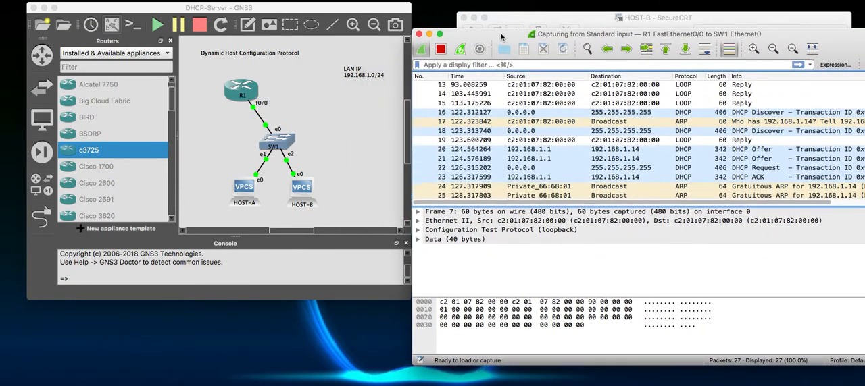
click(749, 115)
drag(733, 55, 704, 54)
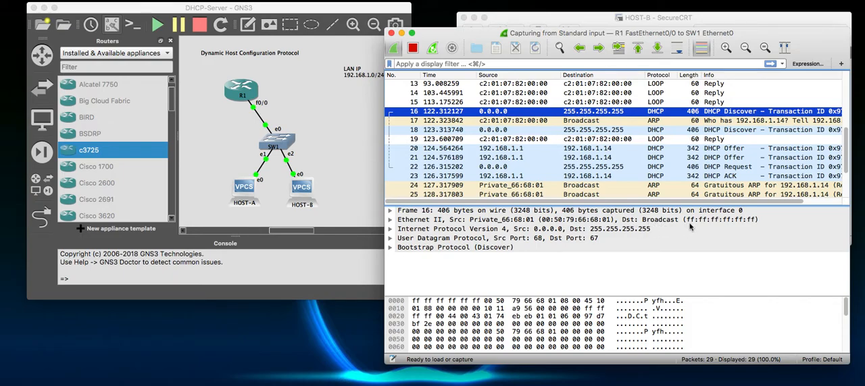
- Examine the Ethernet II, Internet Protocol and User Datagram Protocol headers of the first DHCP Discover packet
click(737, 223)
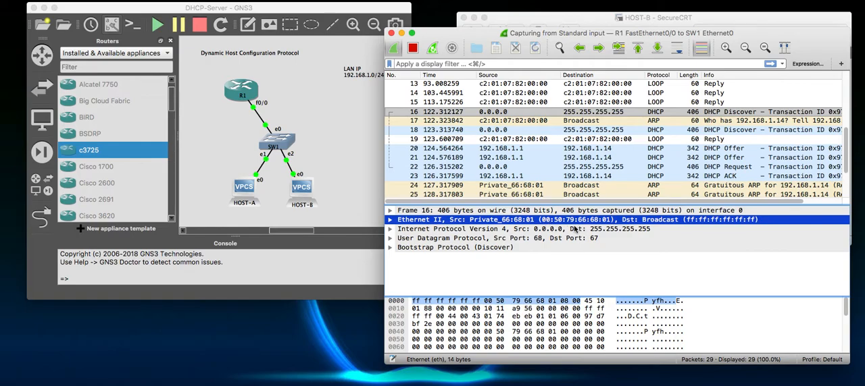
click(531, 232)
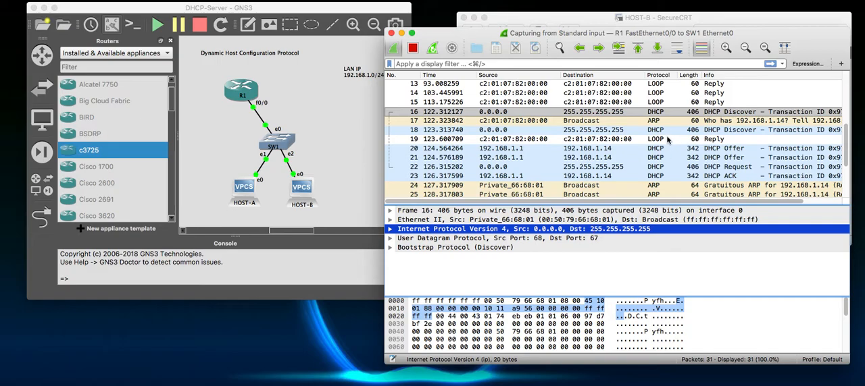
click(505, 238)
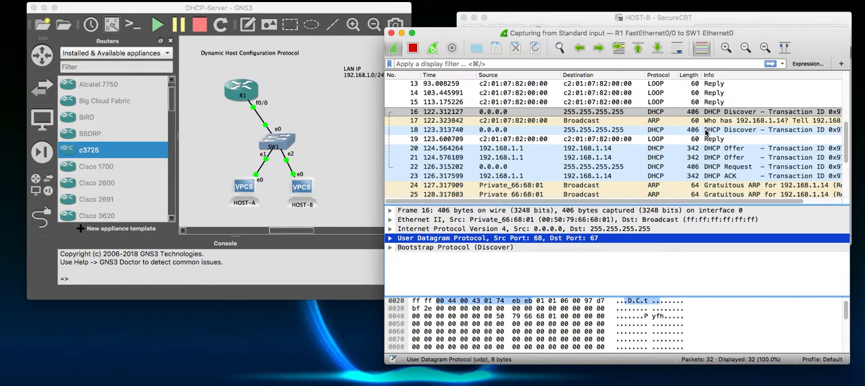
- Select the first DHCP Offer packet and examine its Ethernet II and Internet Protocol addresses
click(730, 153)
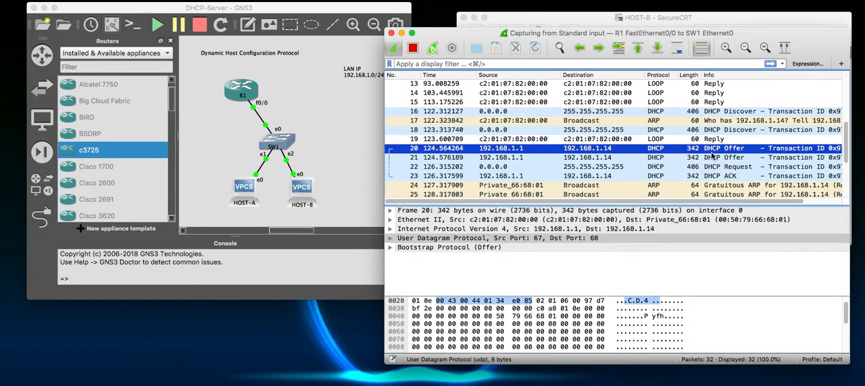
click(621, 220)
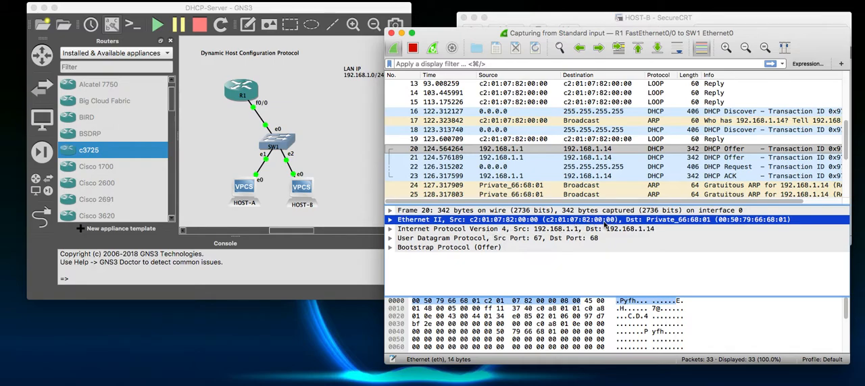
click(517, 230)
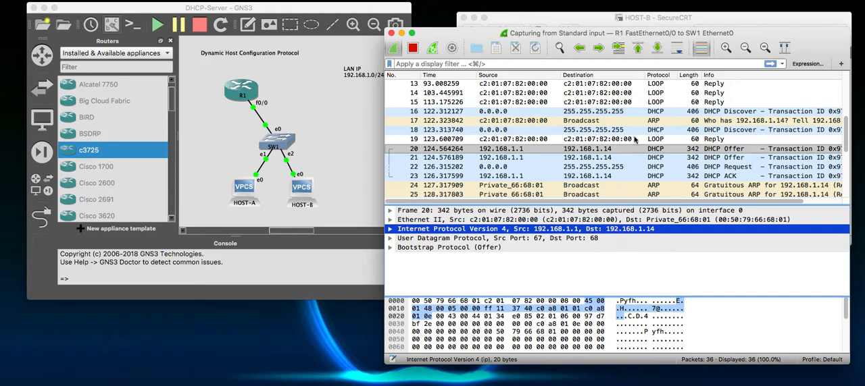
- Uncover HOST-B's console to compare its assigned address, then return to the capture and inspect the Offer packet's UDP ports
drag(623, 34, 585, 274)
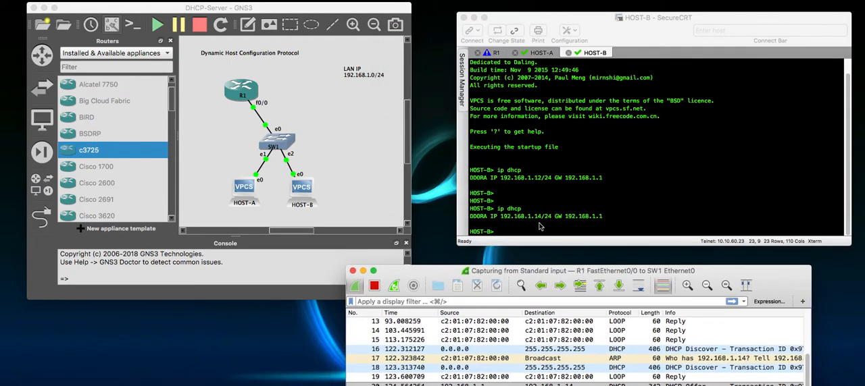
drag(502, 216, 522, 225)
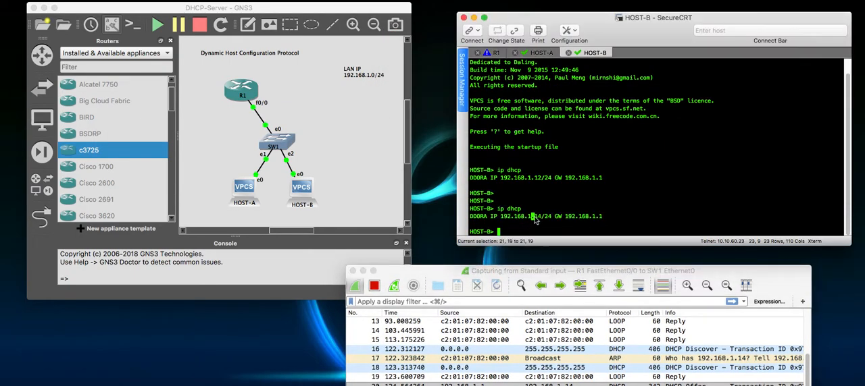
drag(566, 270, 633, 19)
click(525, 206)
click(551, 229)
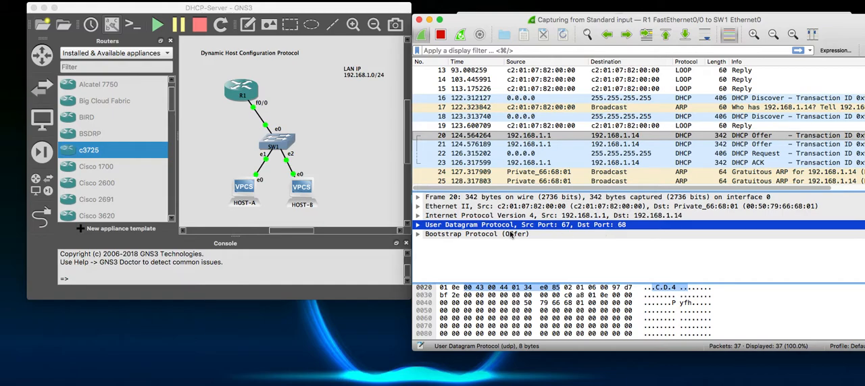
- Select the DHCP Request packet and examine its IP addresses, Ethernet source and destination, and UDP ports
click(755, 156)
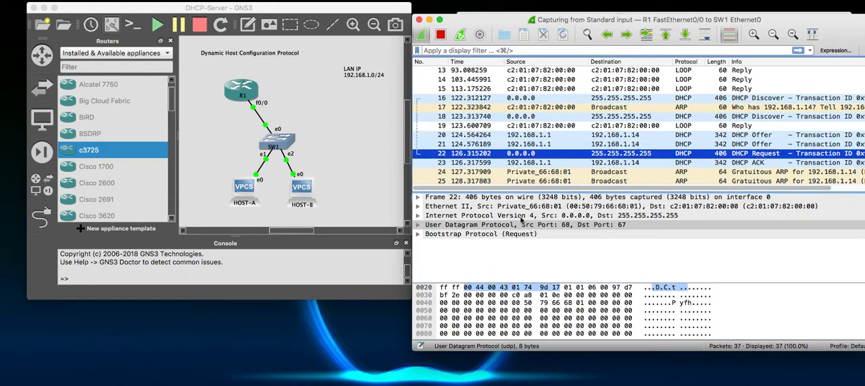
click(573, 216)
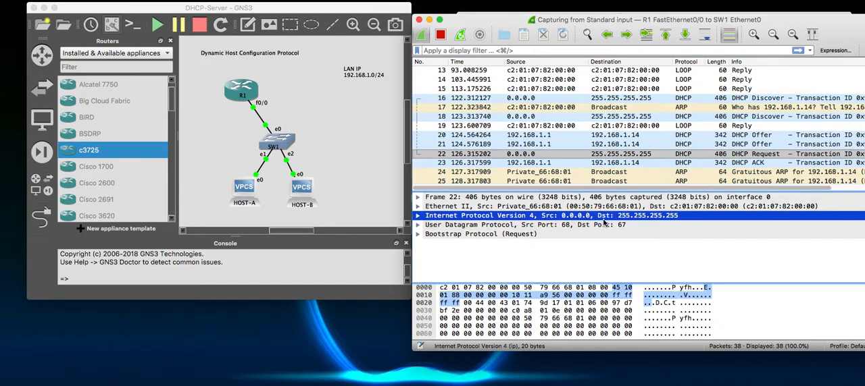
click(634, 208)
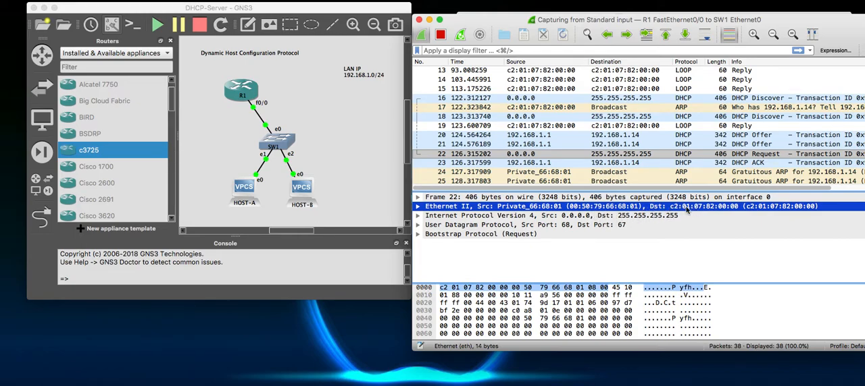
click(595, 217)
click(579, 225)
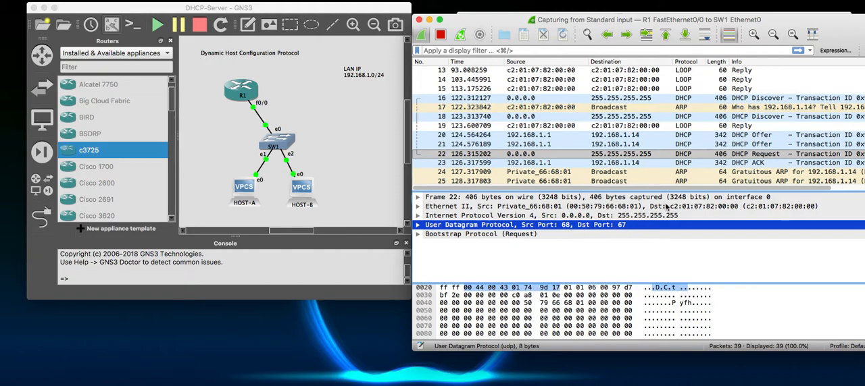
- Select the DHCP ACK packet and examine its UDP ports and IP source and destination addresses
click(760, 164)
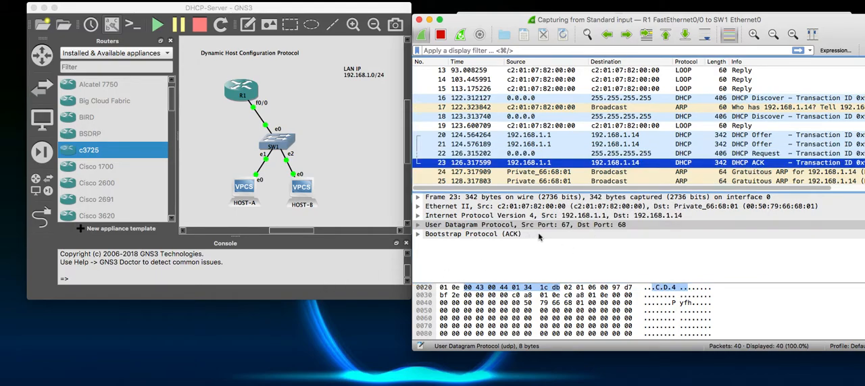
click(571, 227)
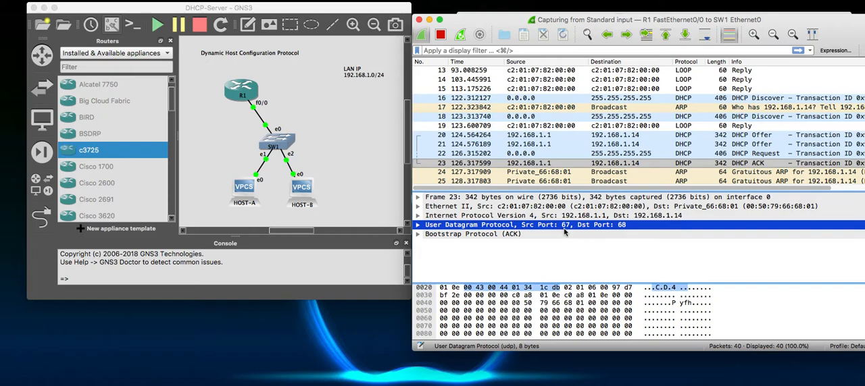
click(575, 217)
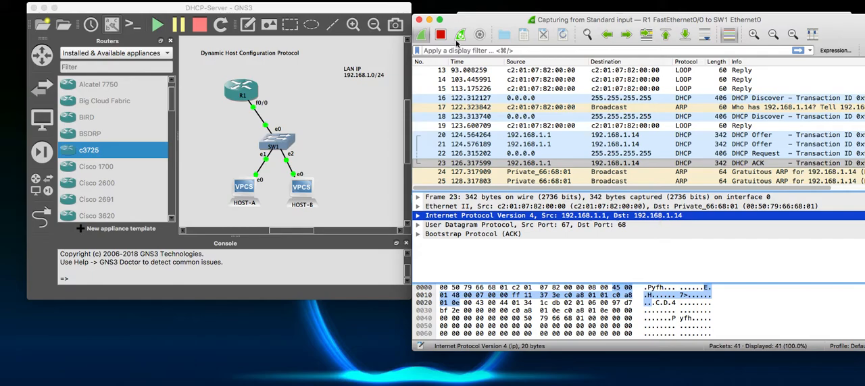
- Minimize the Wireshark window and switch to R1's console at a fresh prompt
click(429, 20)
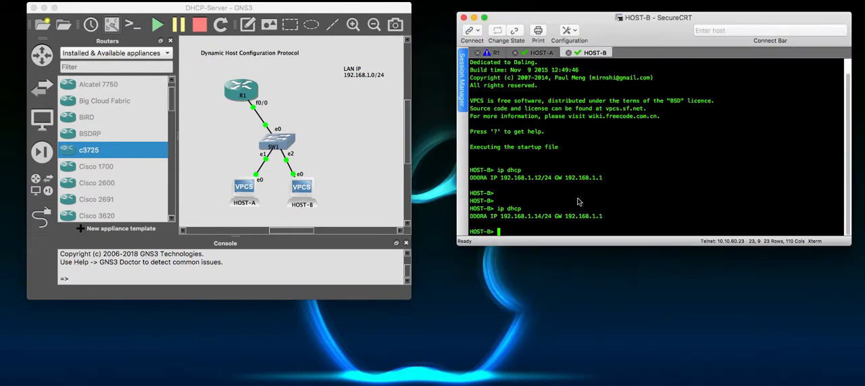
click(497, 53)
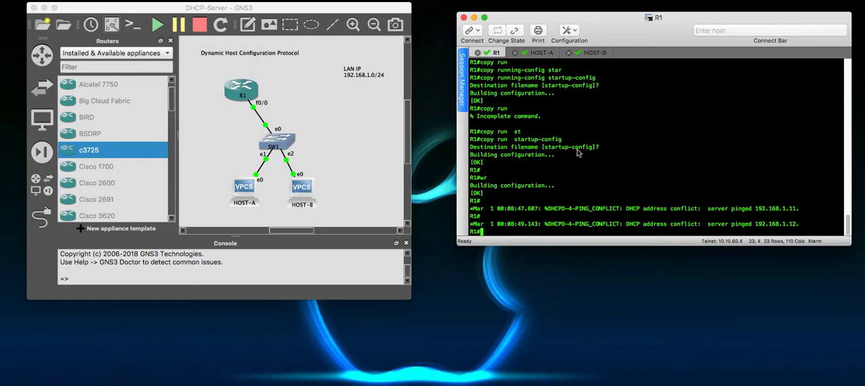
key(Return)
key(Return)
key(Return)
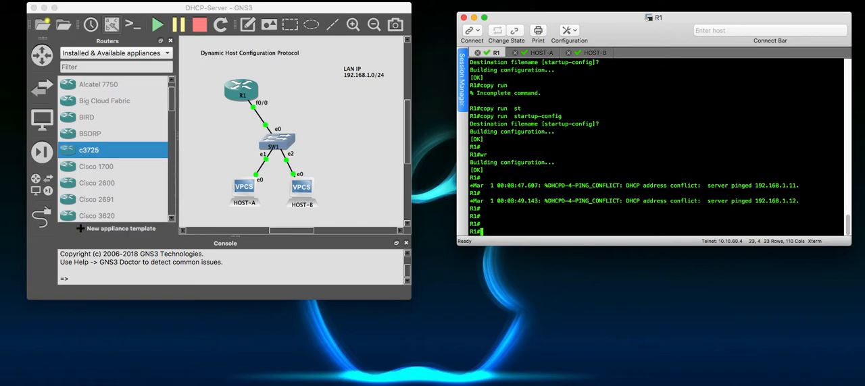
- List the DHCP leases on R1 with show ip dhcp binding
text(sh)
key(Tab)
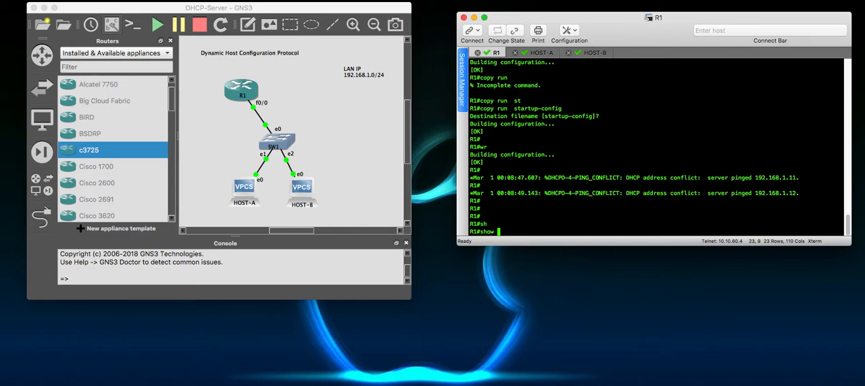
text(ip)
key(Tab)
text(dhc)
key(Tab)
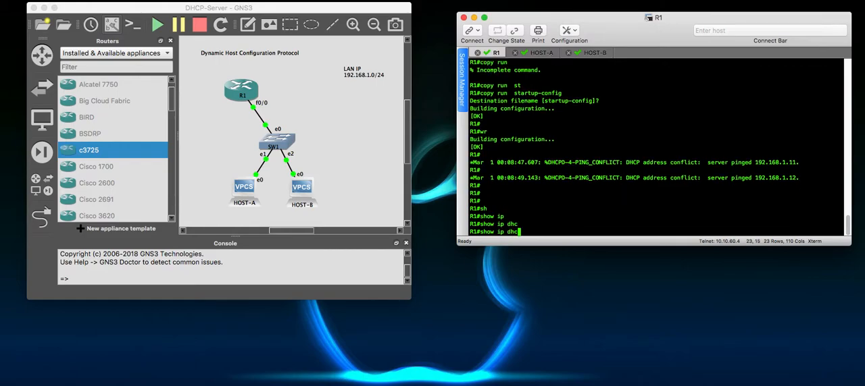
text(bind)
key(Tab)
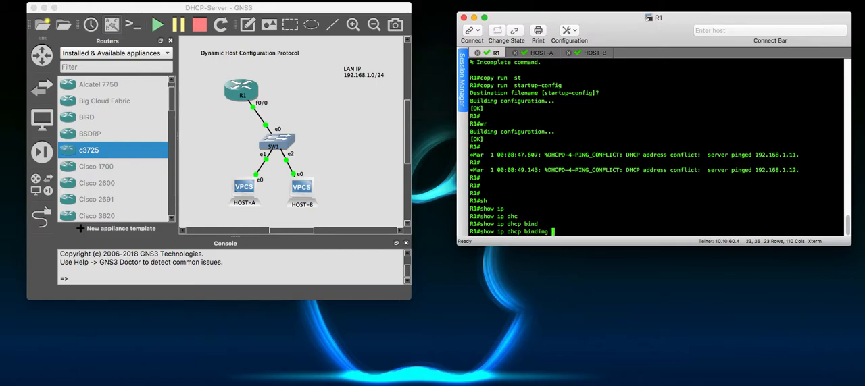
key(Return)
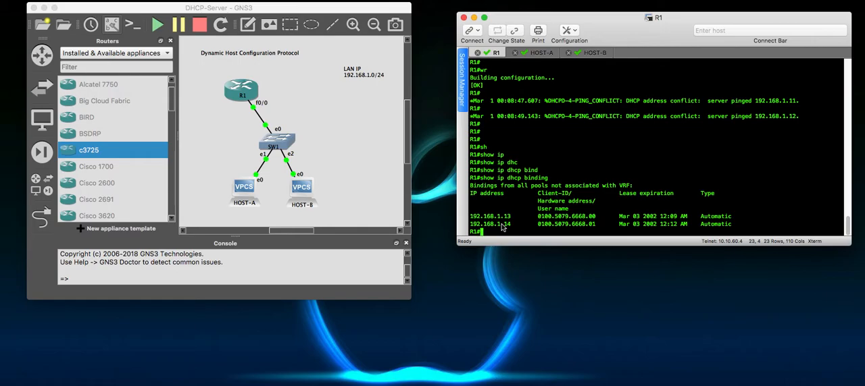
- Review the leased IP address, client hardware ID and lease expiration of the first entry in the binding table
drag(512, 218, 470, 217)
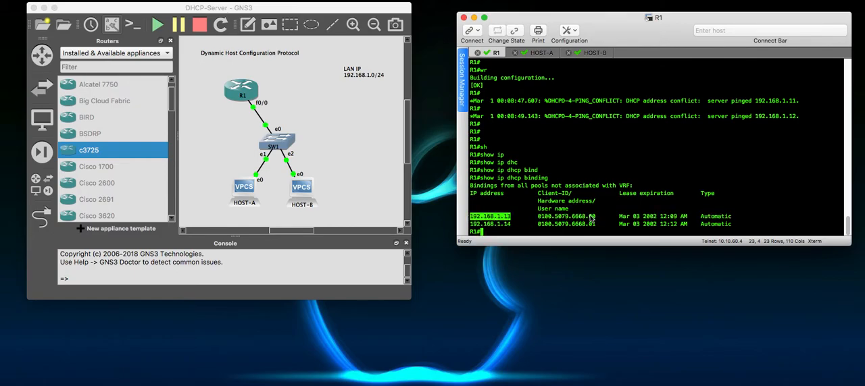
drag(596, 217, 571, 218)
click(665, 224)
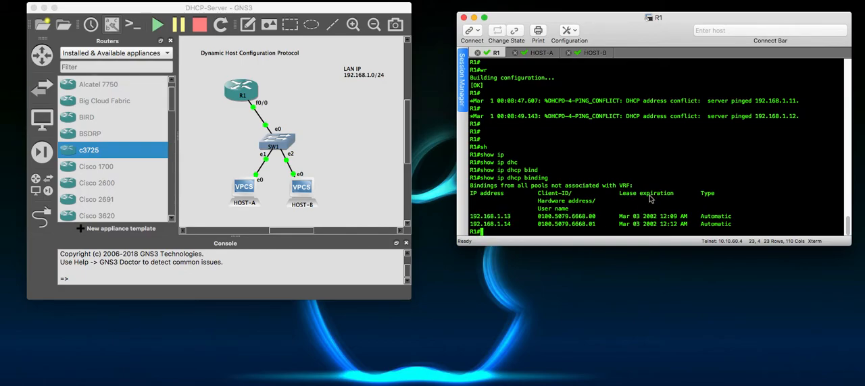
drag(622, 222, 659, 221)
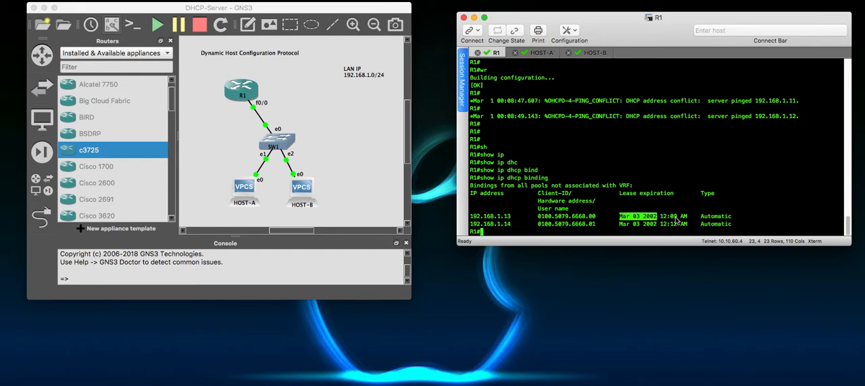
click(658, 221)
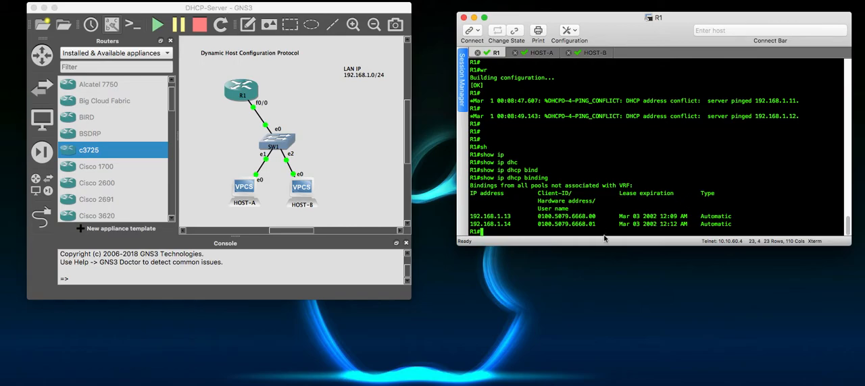
drag(620, 218, 654, 222)
click(669, 222)
- Display the LAN pool's statistics on R1 with sh ip dhcp pool LAN
key(Return)
text(sh ip dhc)
key(Tab)
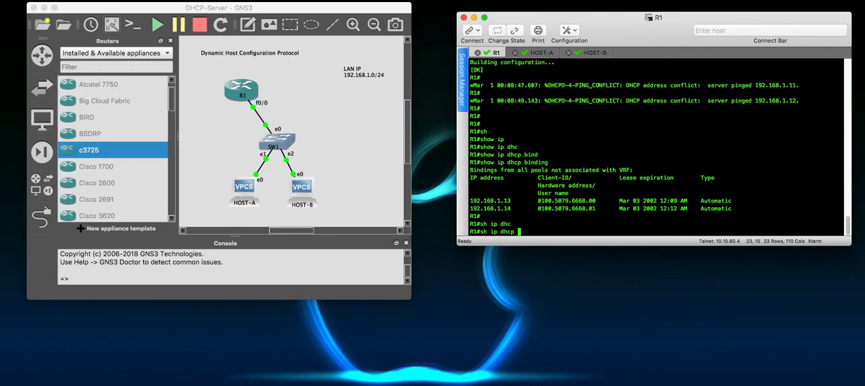
text(pp)
key(Tab)
key(BackSpace)
key(Tab)
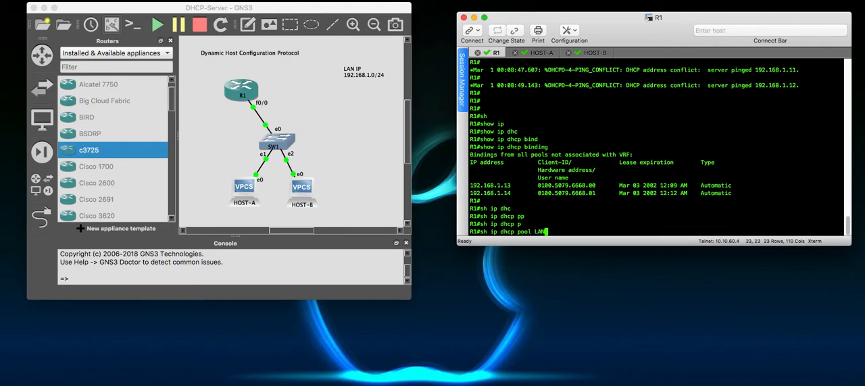
text(LAN)
key(Return)
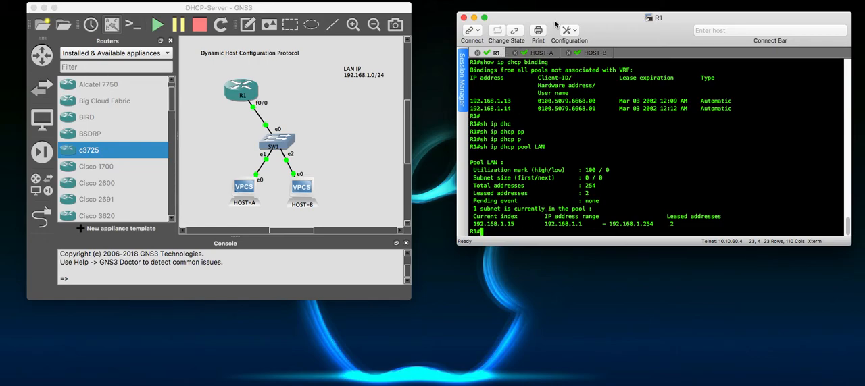
- Reposition the SecureCRT and GNS3 windows side by side and bring R1's console back into focus
drag(554, 24, 522, 19)
drag(375, 8, 381, 13)
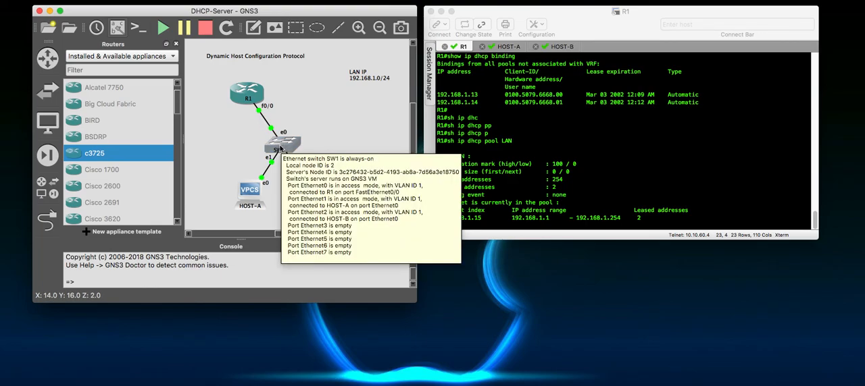
click(546, 132)
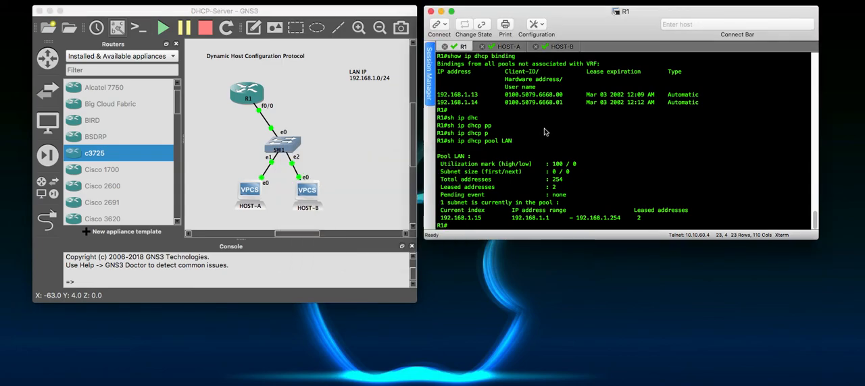